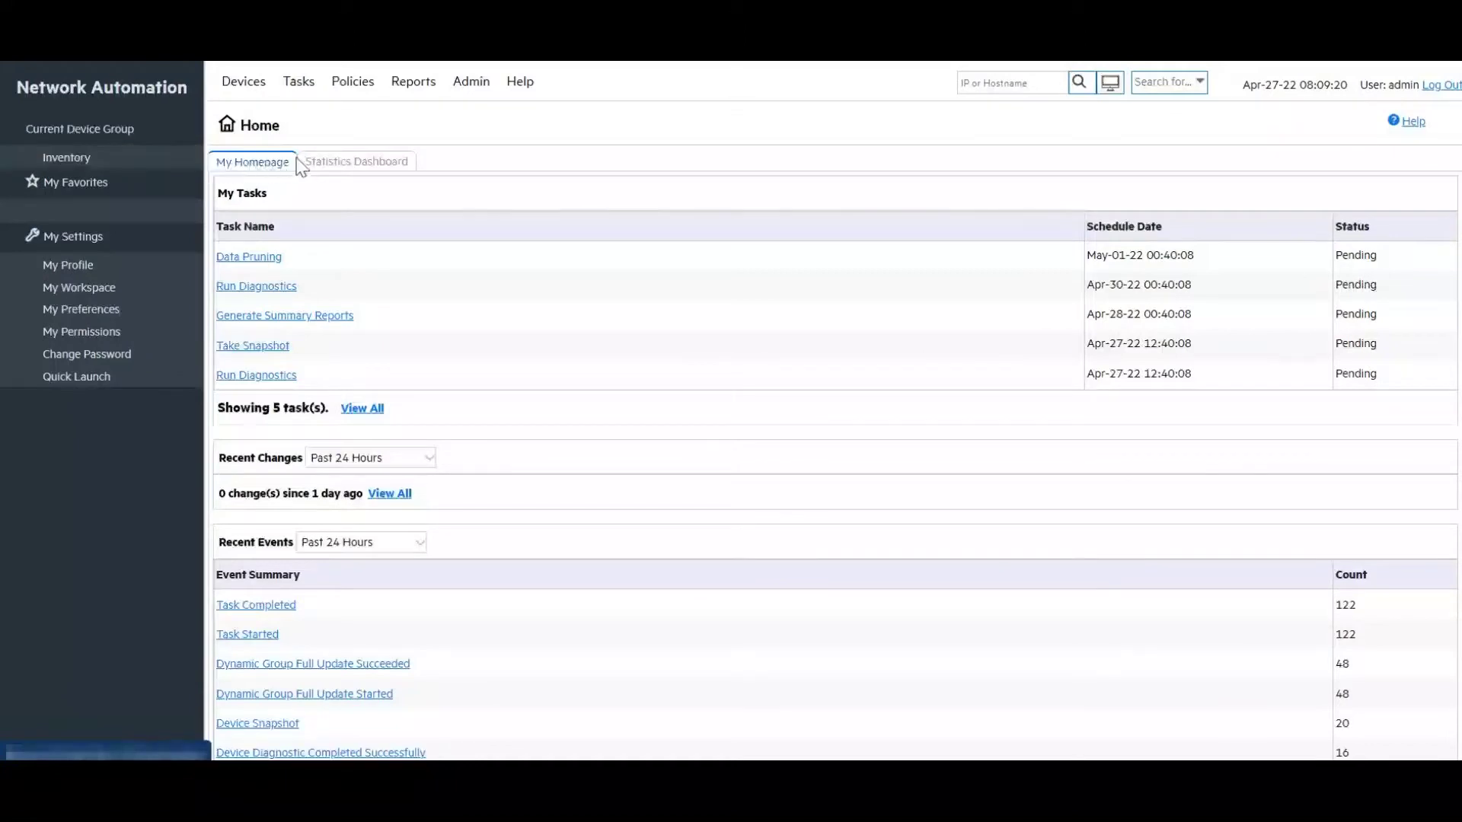
- Go to Admin > Event Notification & Response Rules and start a new rule, prefilled as Rule 25
{"action": "left_click", "coordinate": [476, 85]}
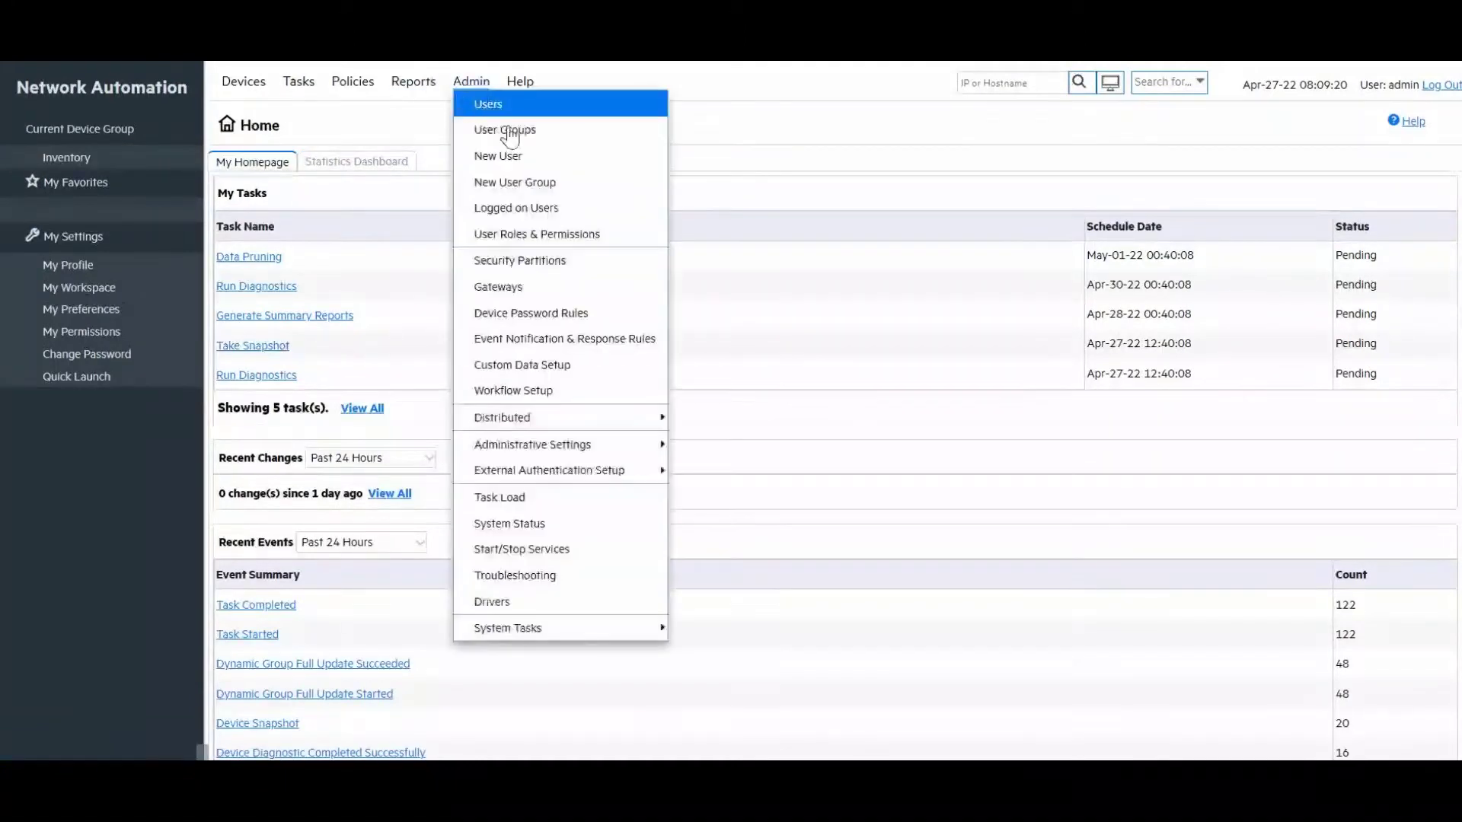
{"action": "left_click", "coordinate": [565, 338]}
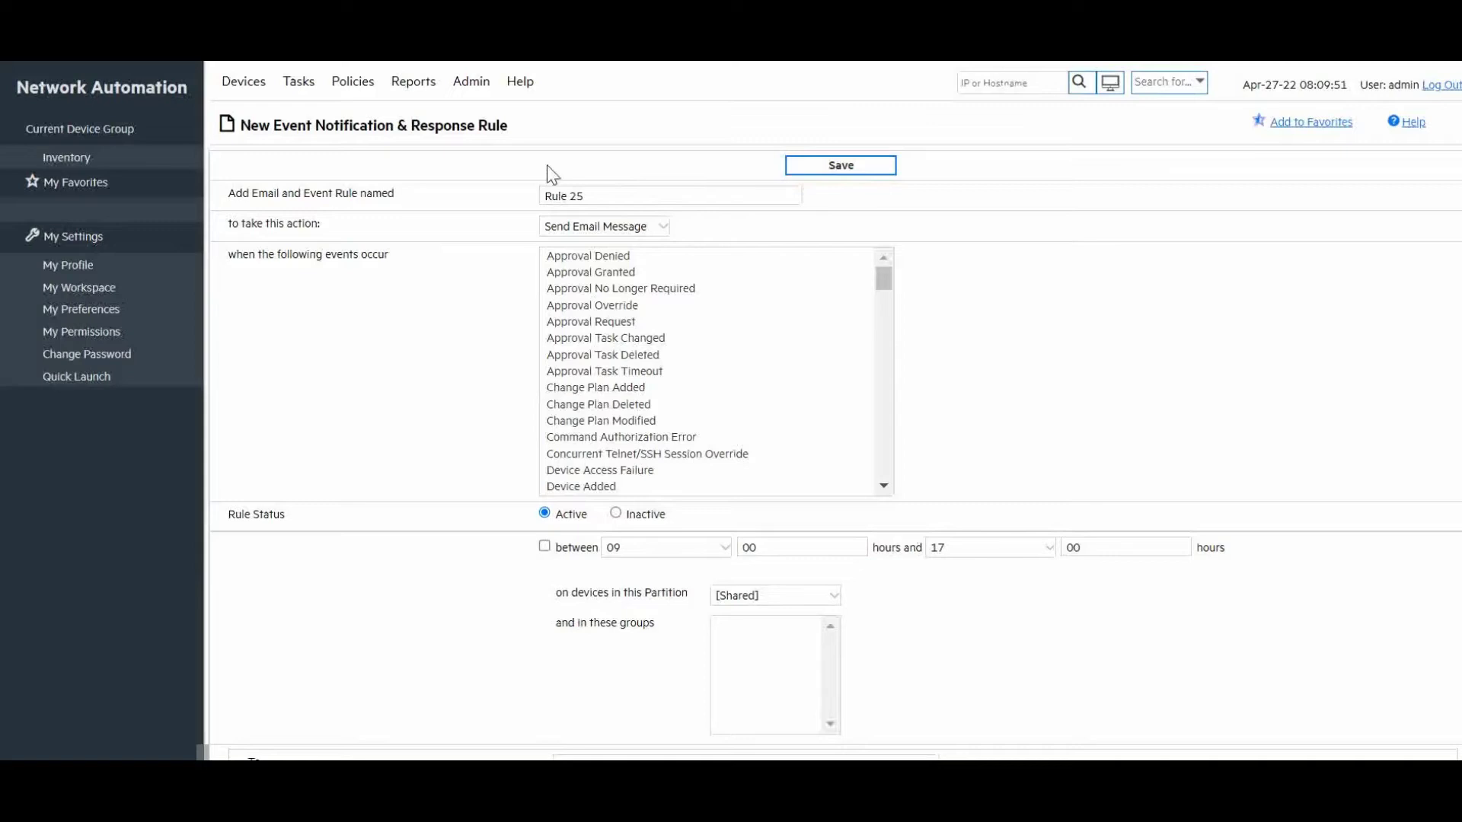
- Replace the default name Rule 25 with 'Sync startup and running after successful change plan'
{"action": "double_click", "coordinate": [615, 197]}
{"action": "triple_click", "coordinate": [614, 197]}
{"action": "key", "text": "BackSpace"}
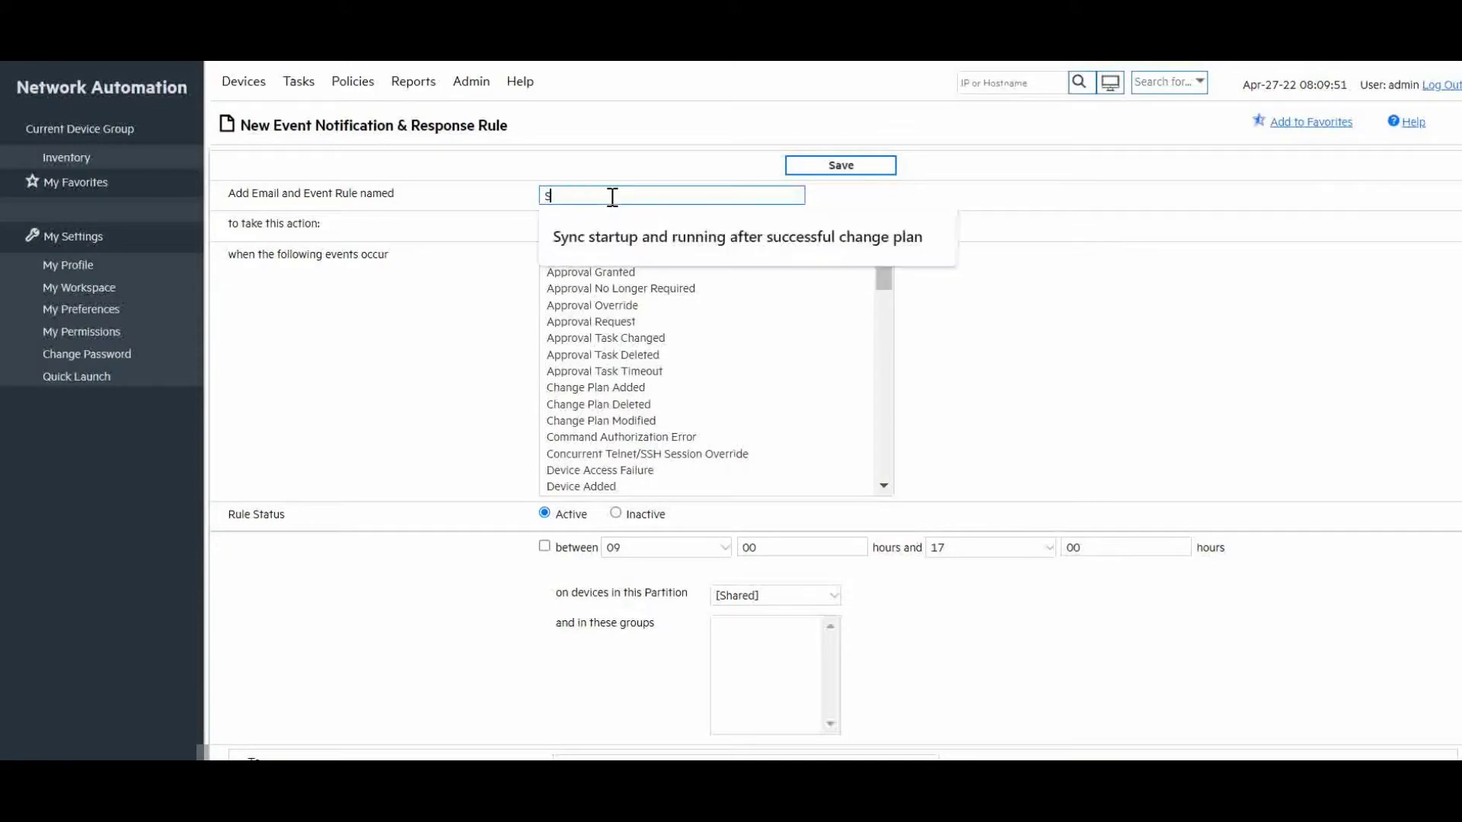
{"action": "type", "text": "Sync Startup and running a"}
{"action": "key", "text": "Down"}
{"action": "key", "text": "Return"}
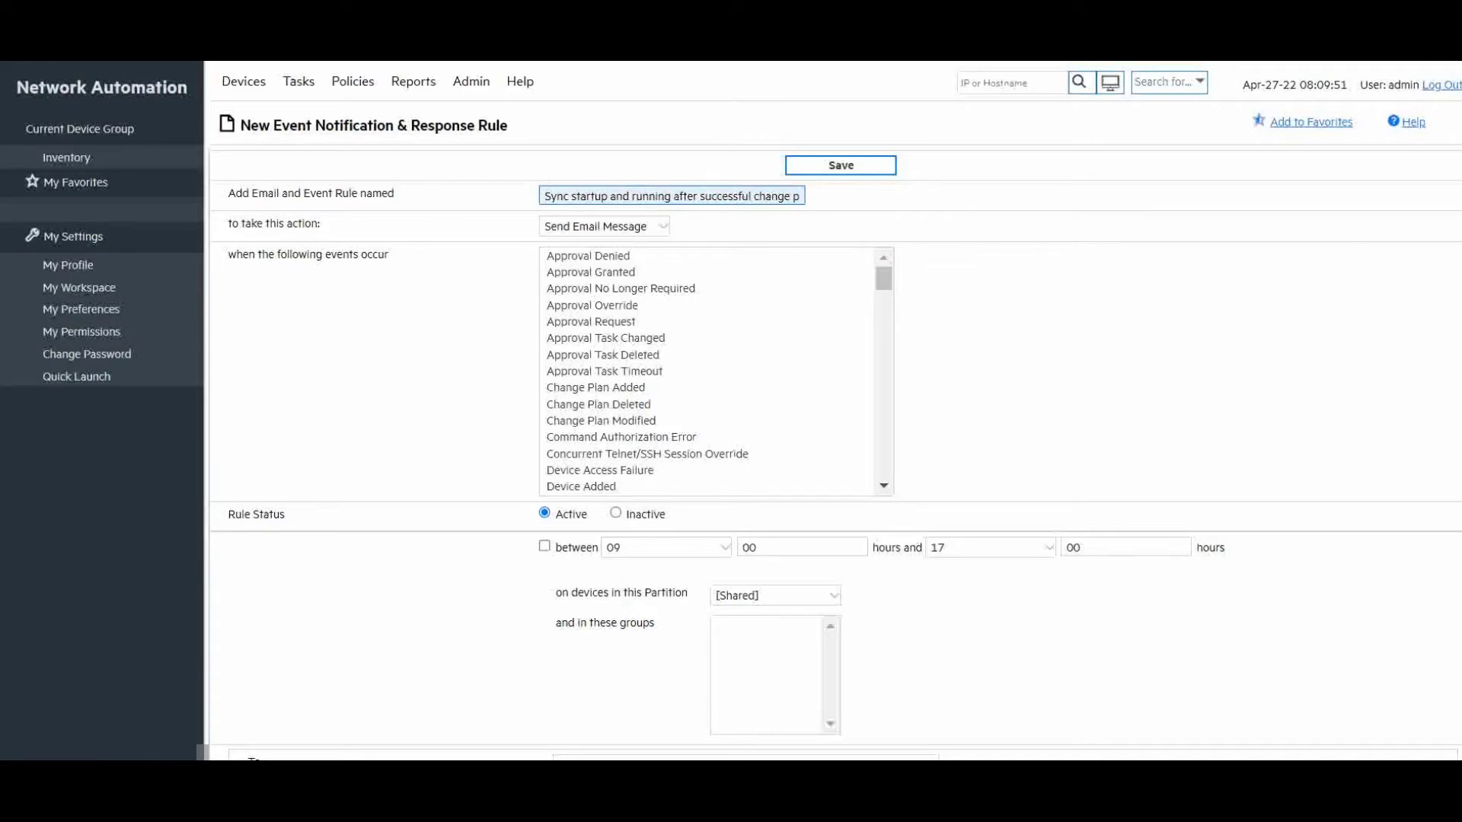
- Set the action to Run Task on Device Change Plan Completed Successfully, for Any Change Plan
{"action": "left_click", "coordinate": [647, 226]}
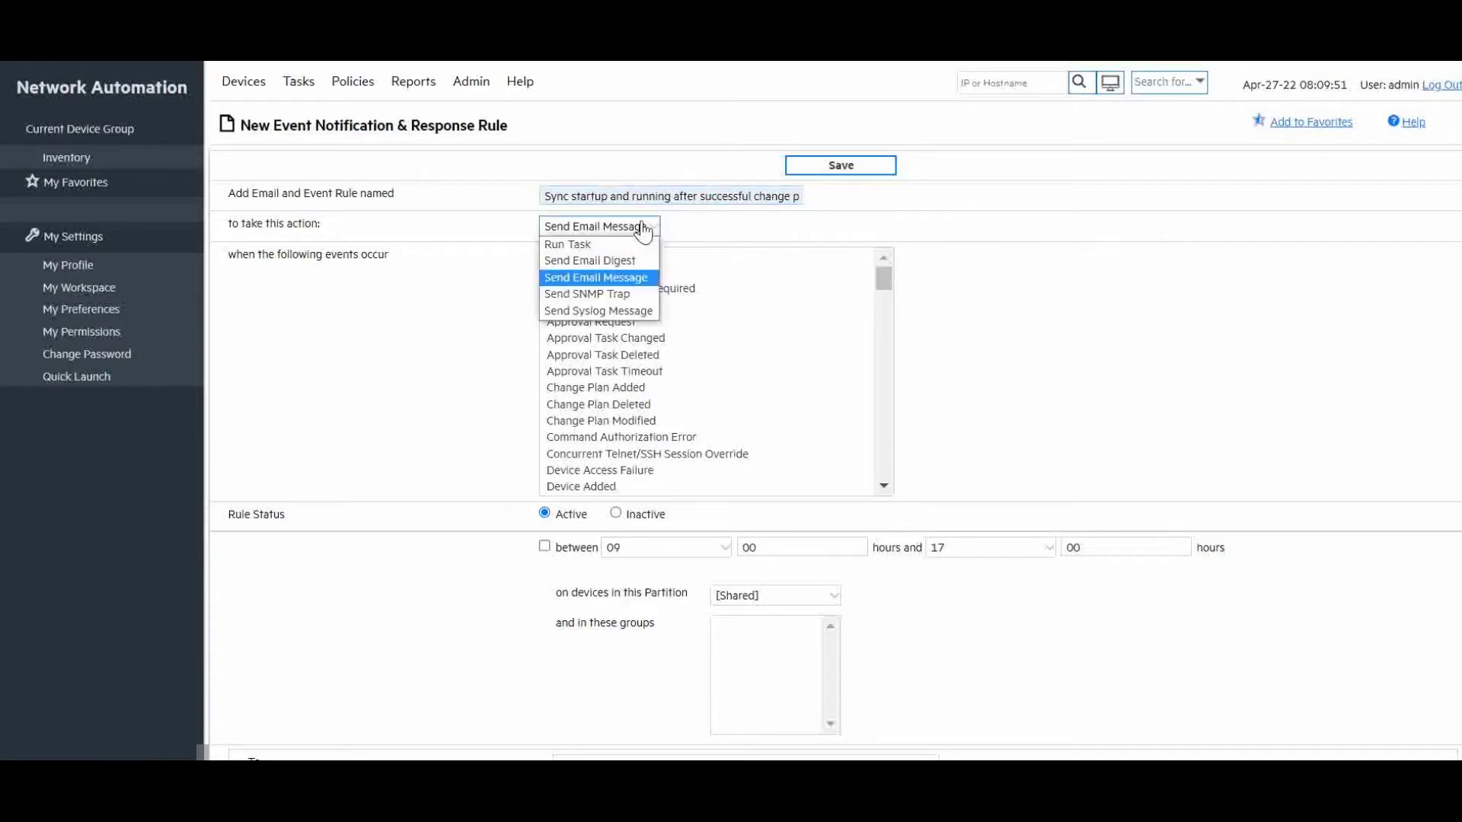
{"action": "left_click", "coordinate": [610, 244]}
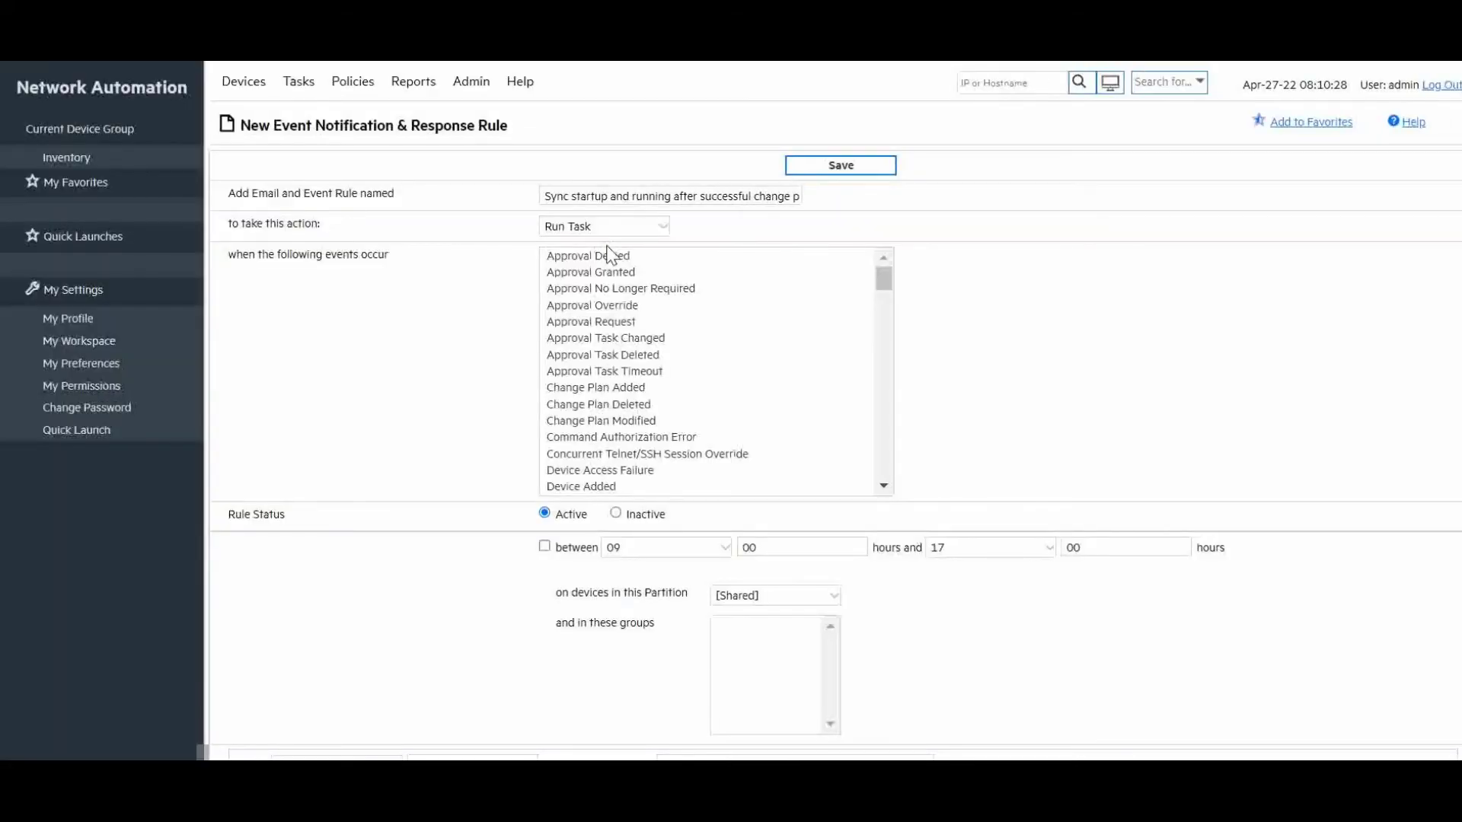
{"action": "scroll", "coordinate": [689, 375], "scroll_direction": "down", "scroll_amount": 2}
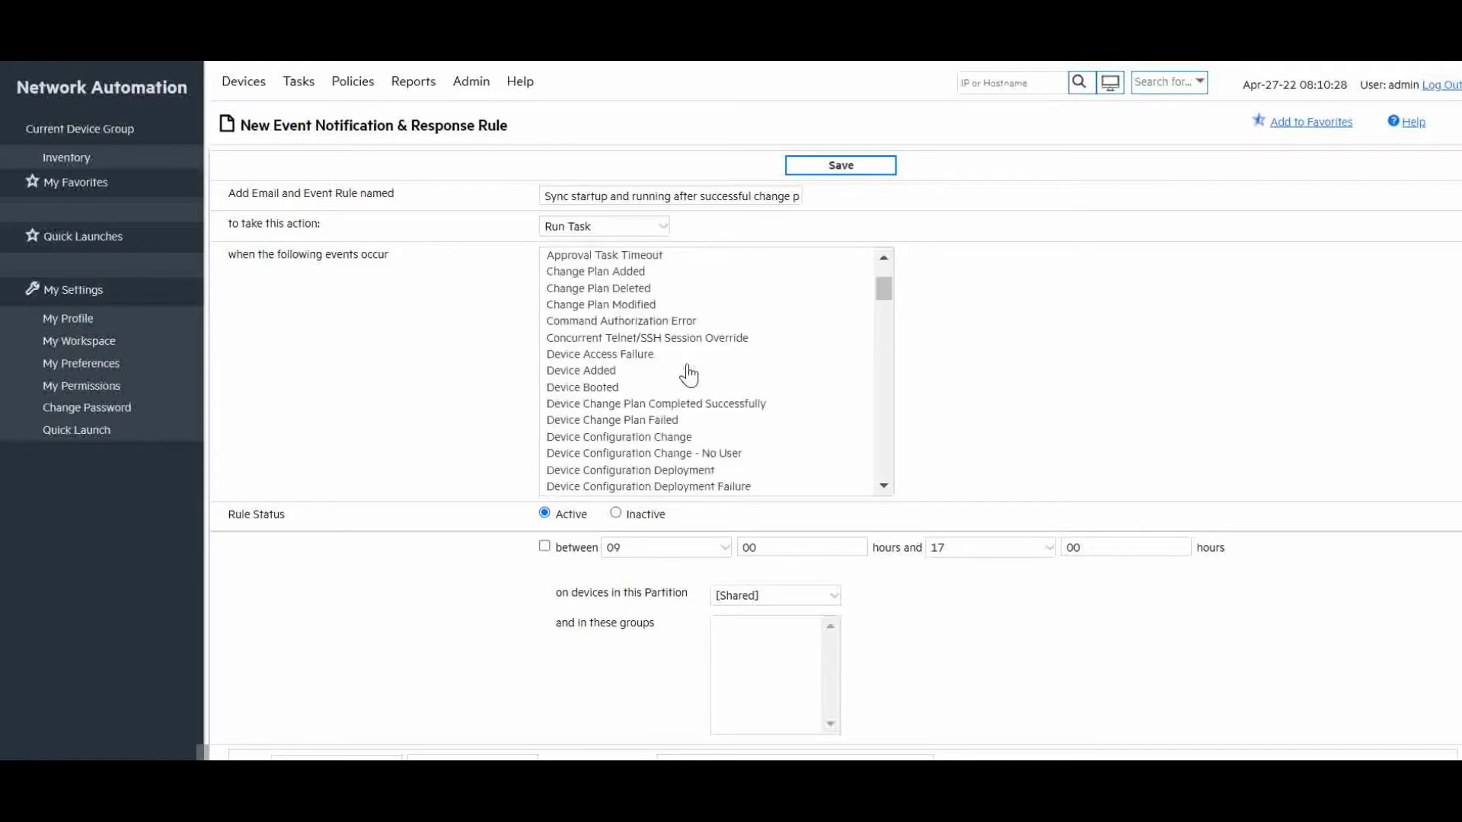
{"action": "scroll", "coordinate": [690, 375], "scroll_direction": "down", "scroll_amount": 2}
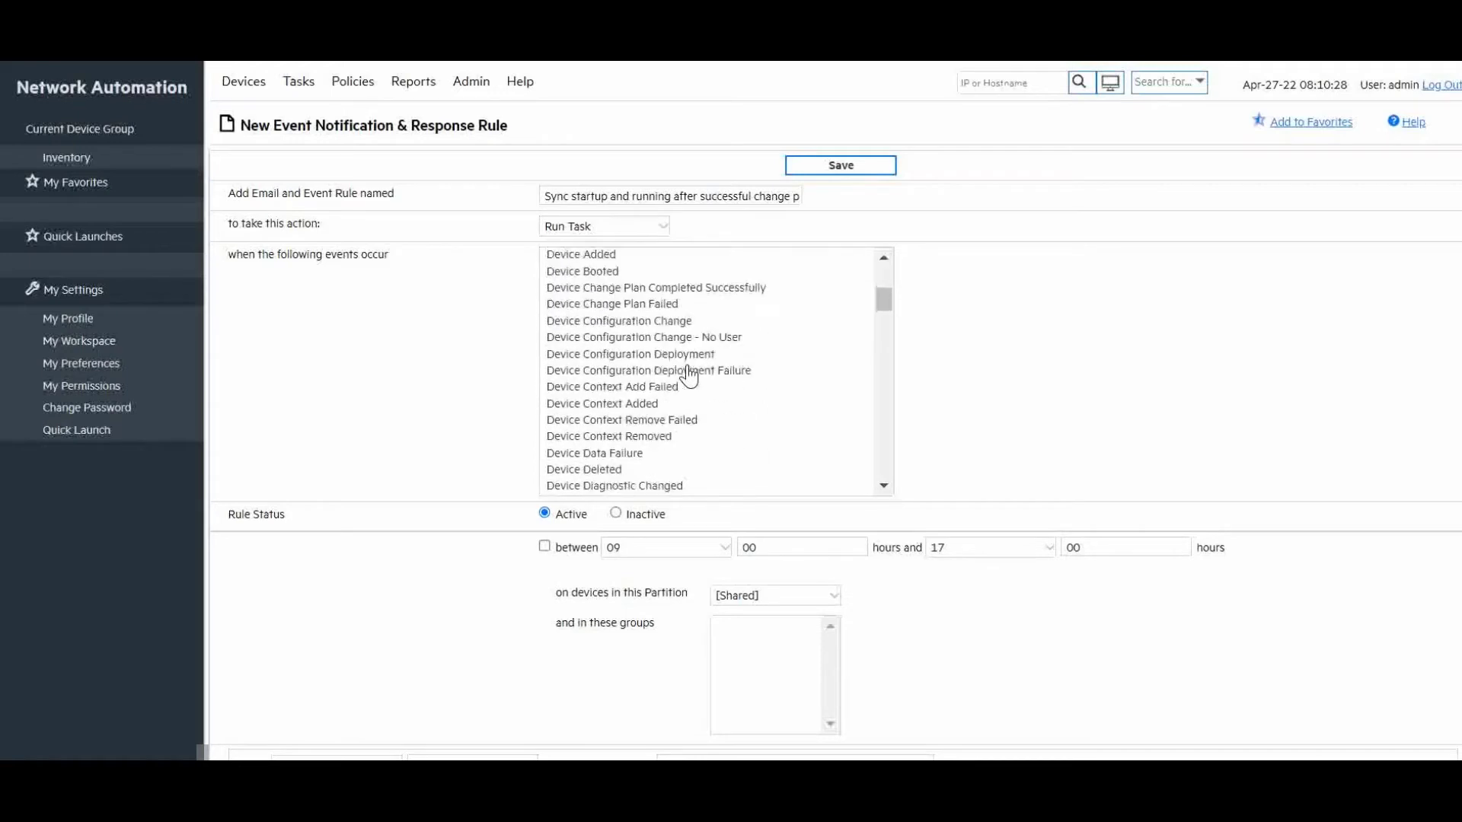
{"action": "left_click", "coordinate": [630, 289]}
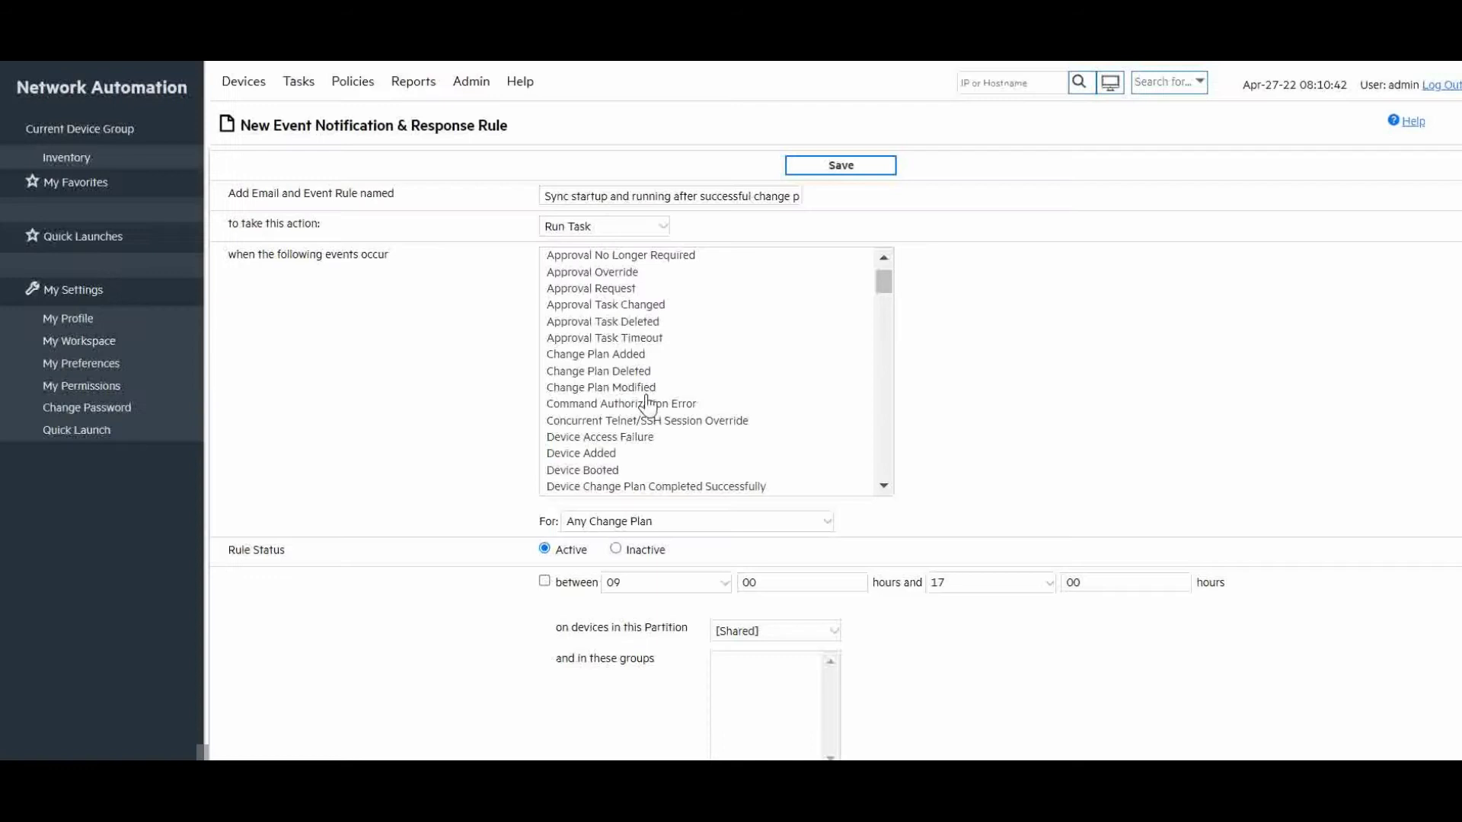
{"action": "left_click", "coordinate": [649, 524]}
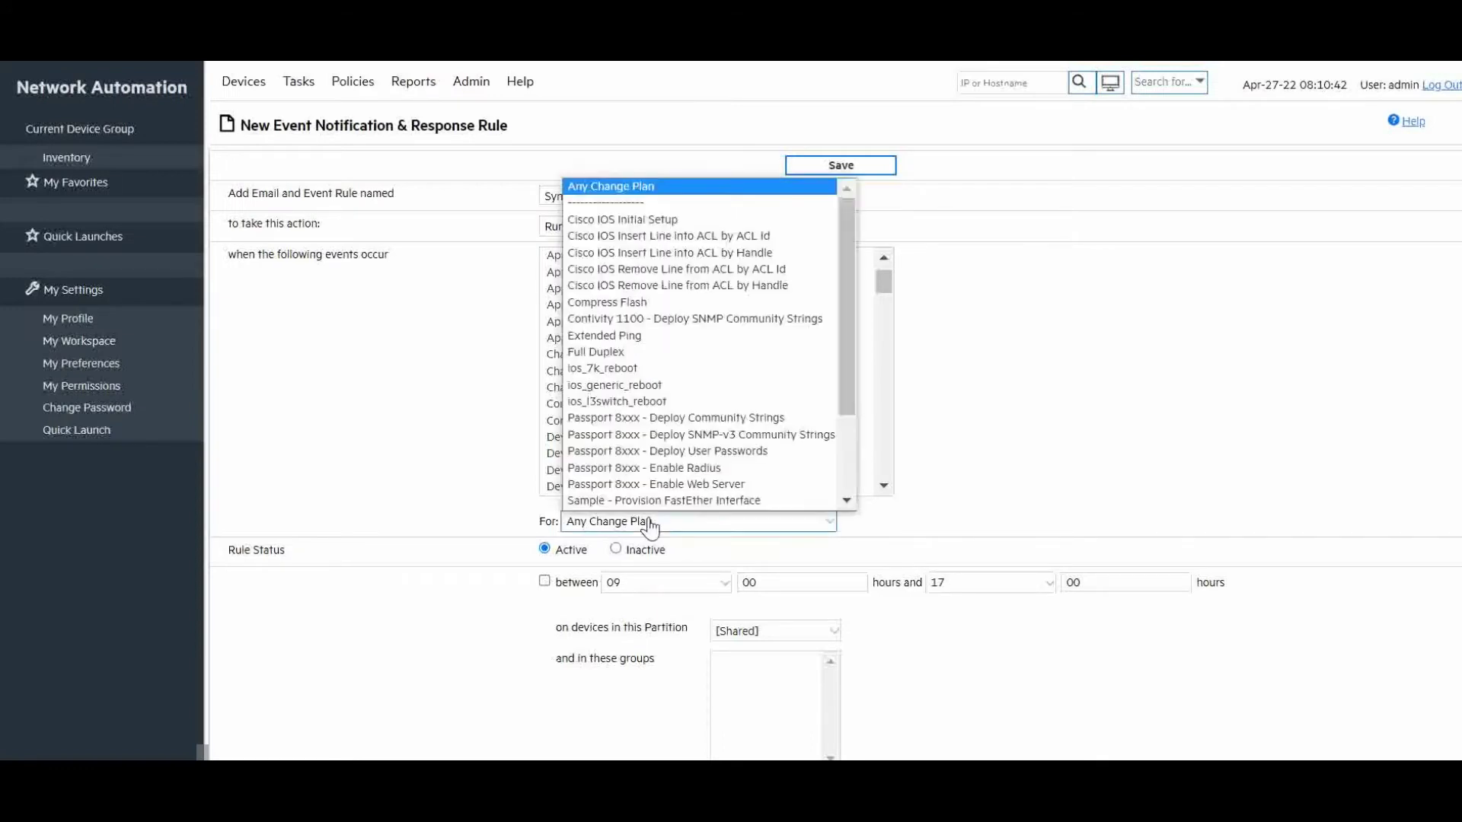
{"action": "left_click", "coordinate": [620, 187]}
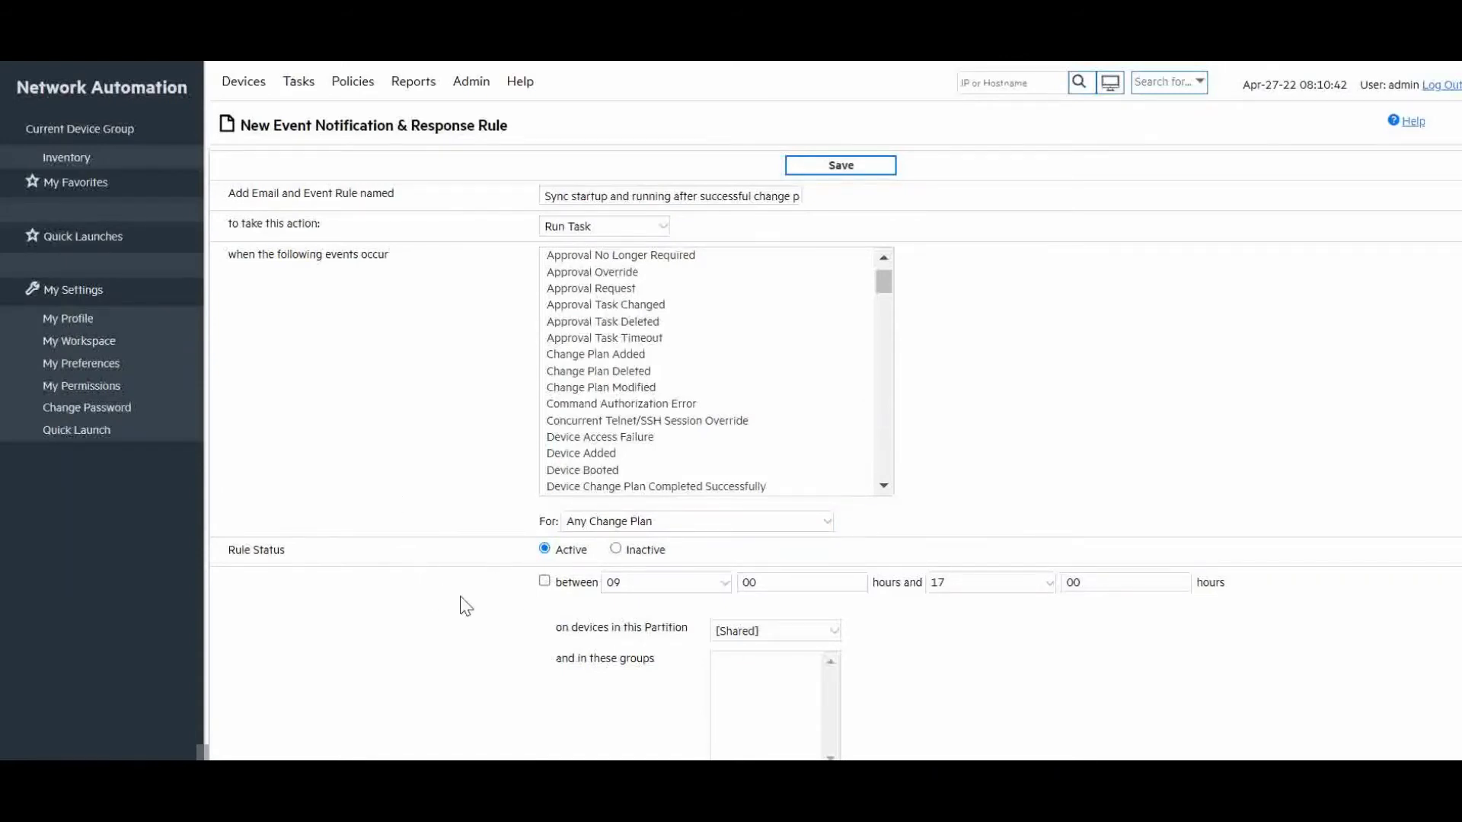
{"action": "scroll", "coordinate": [466, 606], "scroll_direction": "down", "scroll_amount": 2}
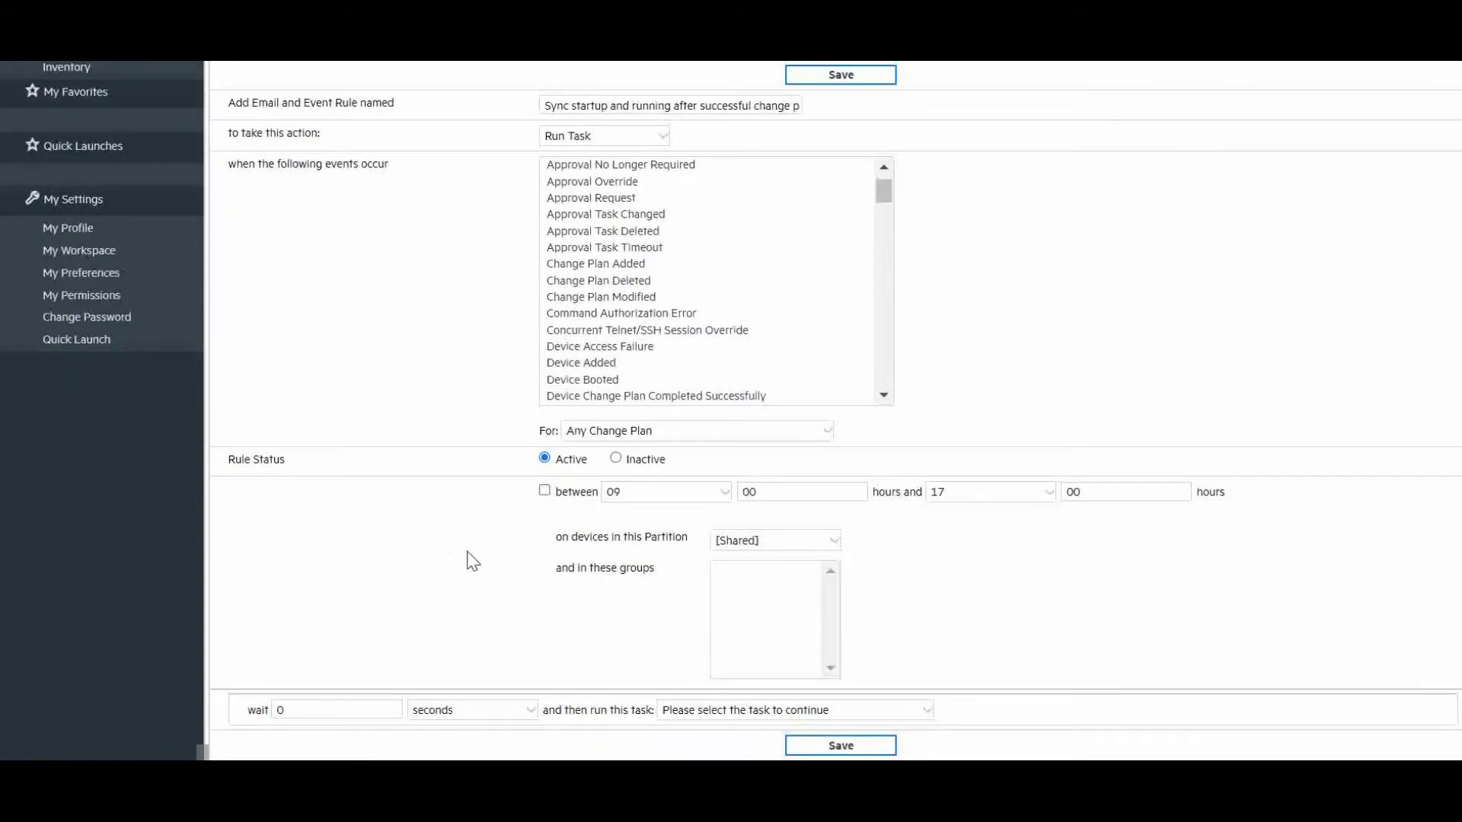
{"action": "left_click", "coordinate": [673, 497]}
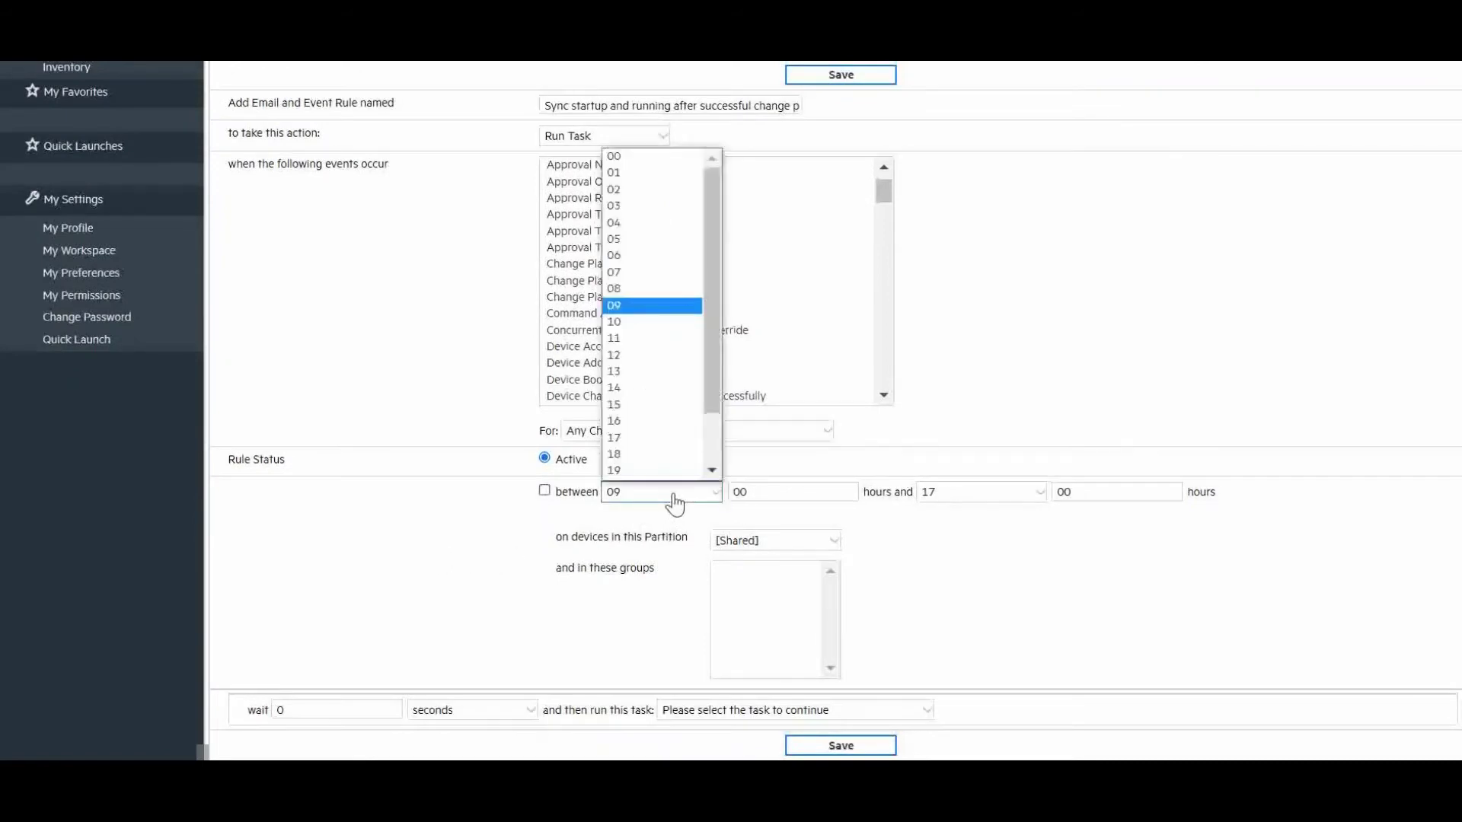
{"action": "left_click", "coordinate": [632, 306]}
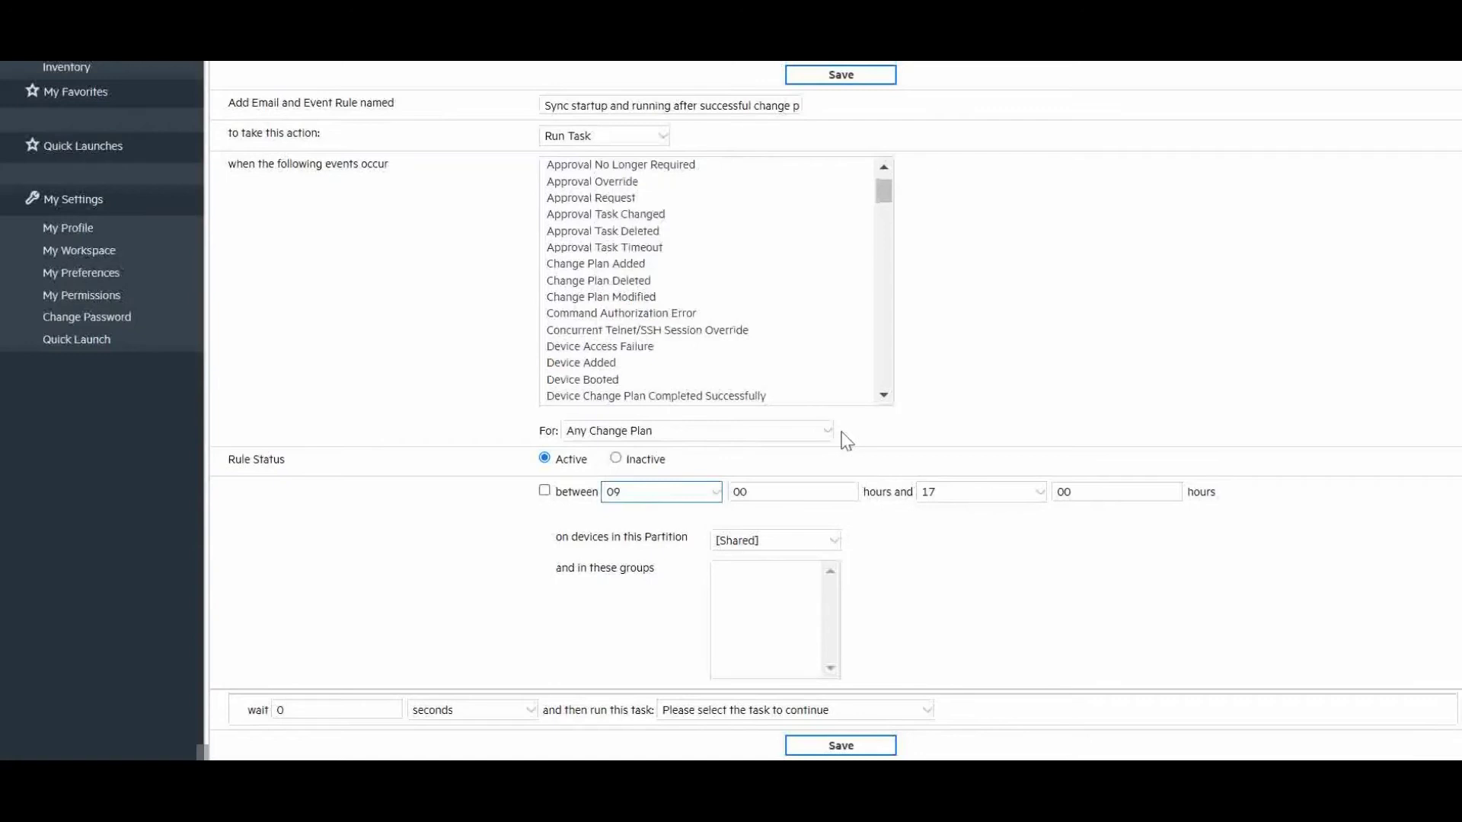
{"action": "left_click", "coordinate": [946, 495]}
{"action": "left_click", "coordinate": [958, 440]}
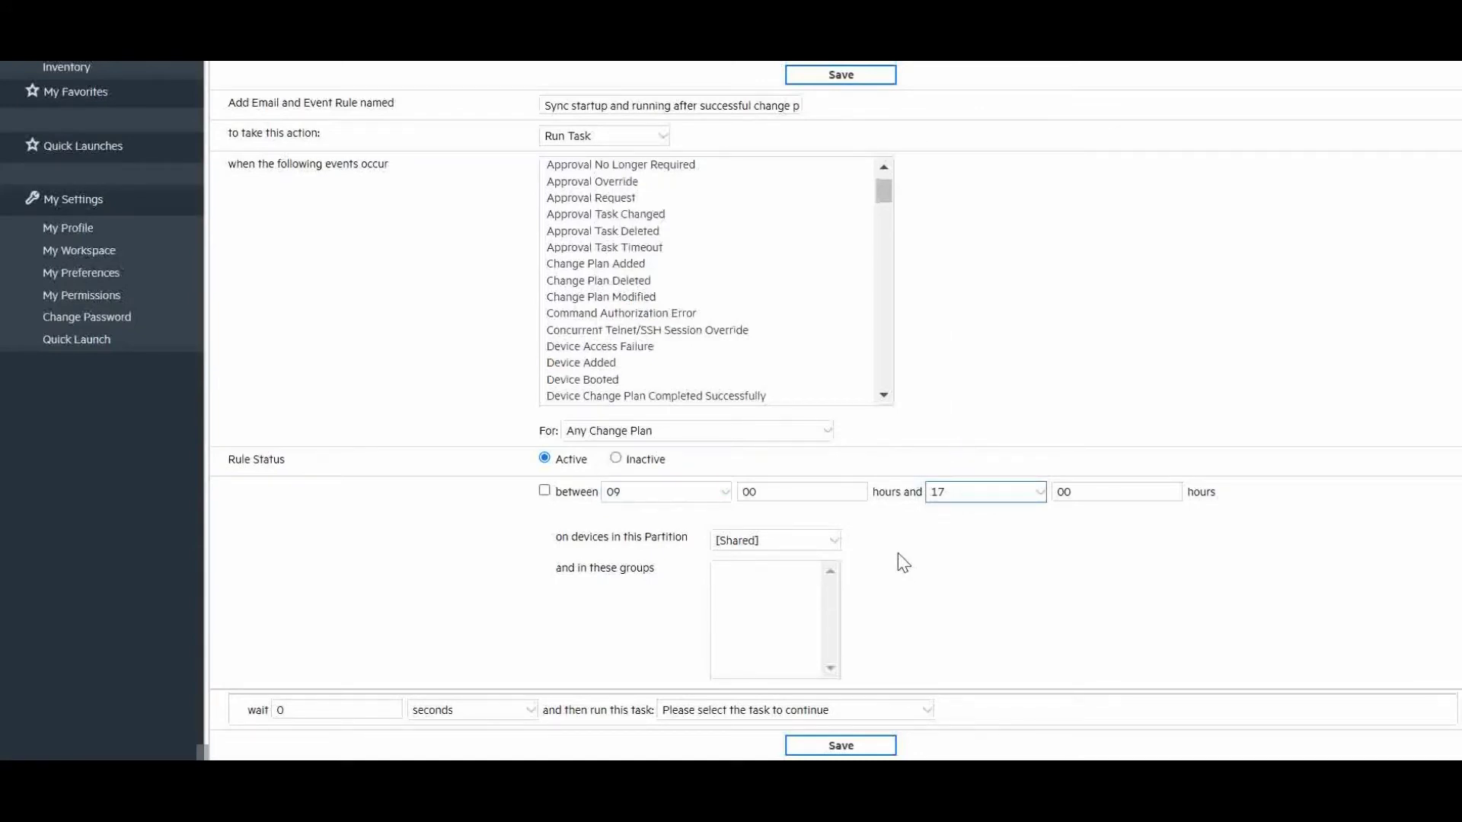
{"action": "left_click", "coordinate": [544, 490]}
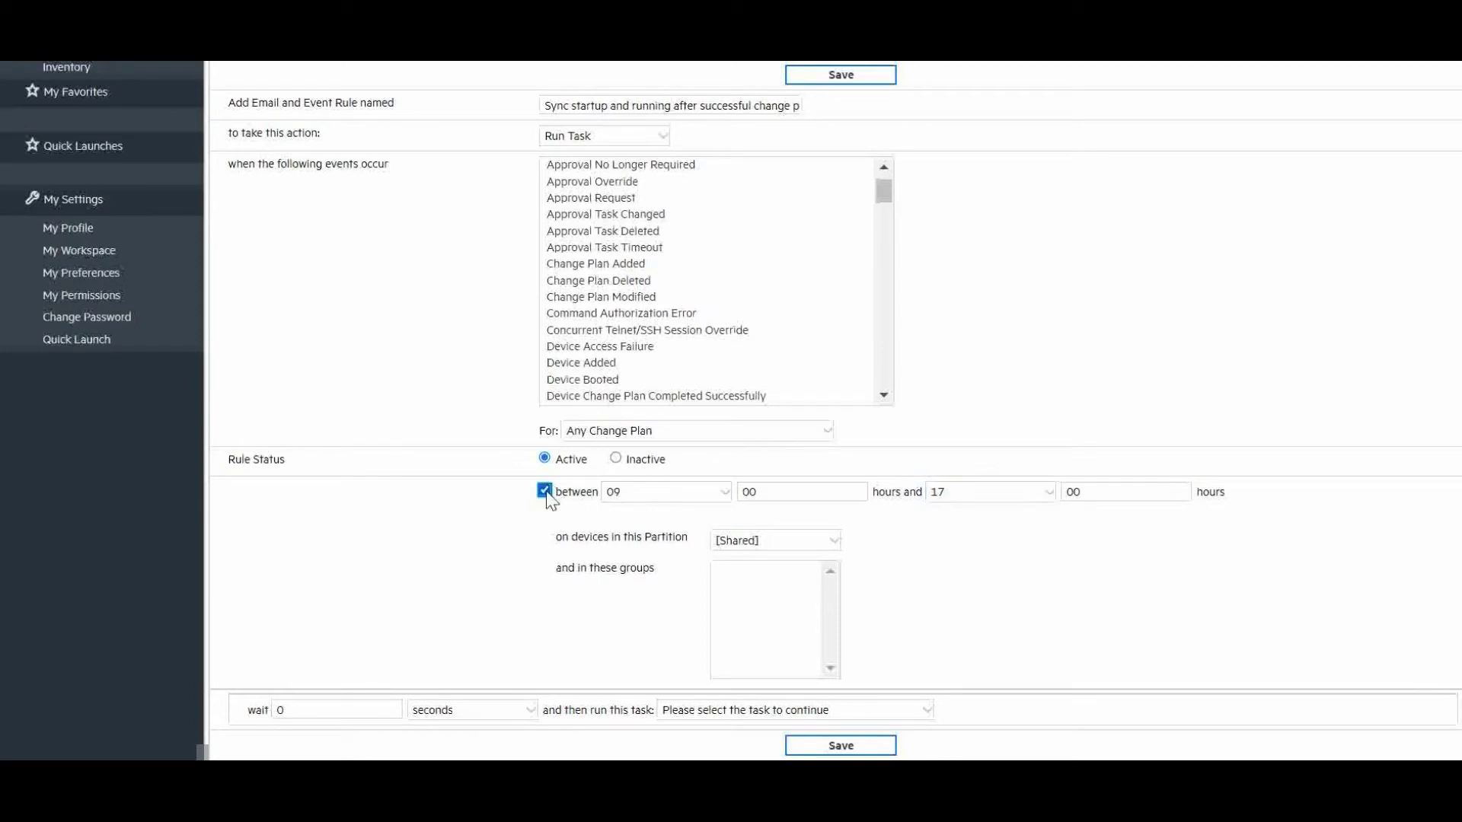
{"action": "left_click", "coordinate": [544, 491]}
{"action": "left_click", "coordinate": [793, 542]}
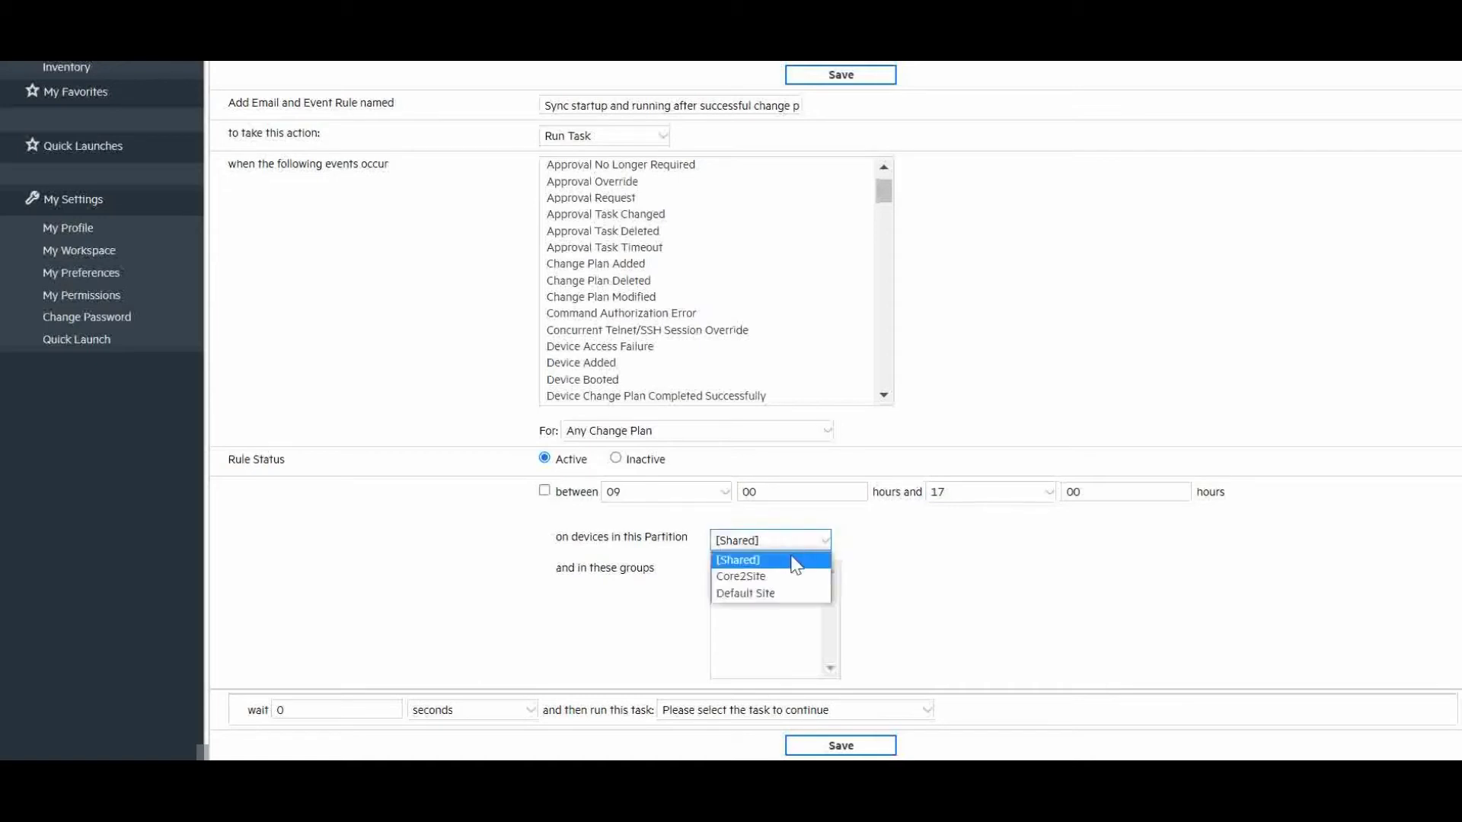
{"action": "left_click", "coordinate": [793, 561]}
{"action": "left_click", "coordinate": [630, 567]}
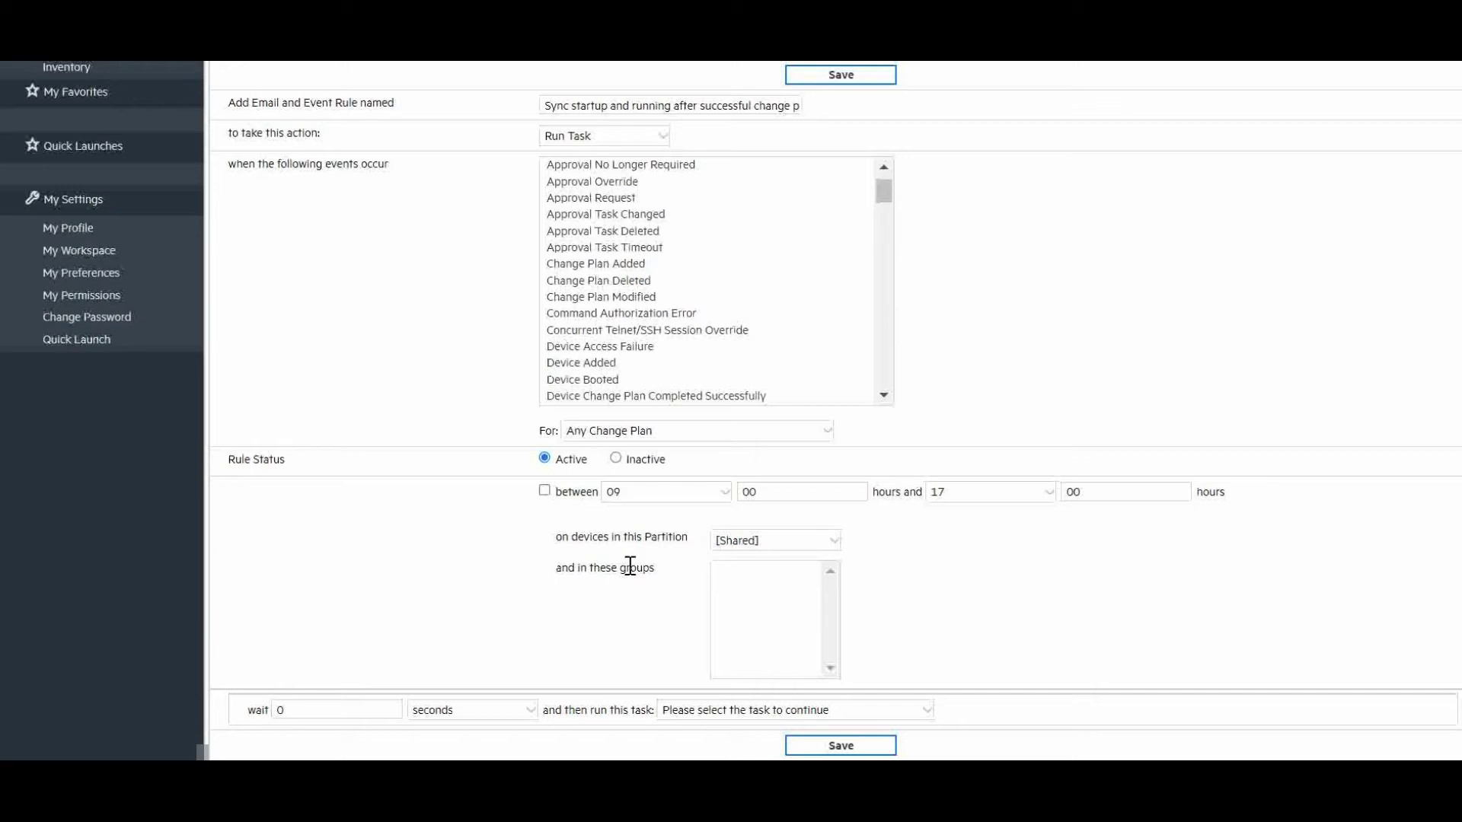
- Set the rule's wait before running the task to 10 minutes
{"action": "left_click", "coordinate": [351, 714]}
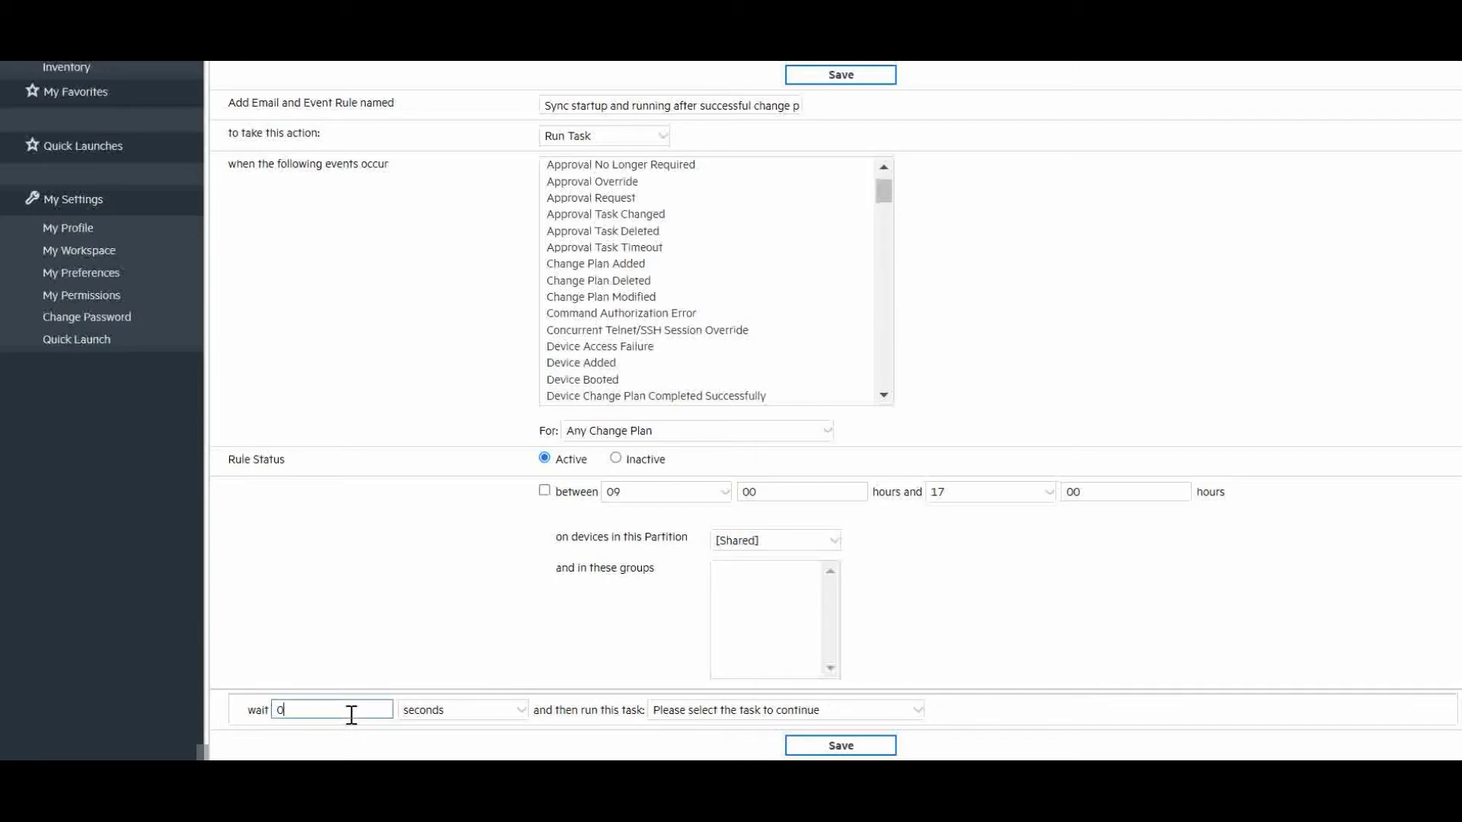
{"action": "key", "text": "BackSpace"}
{"action": "type", "text": "10"}
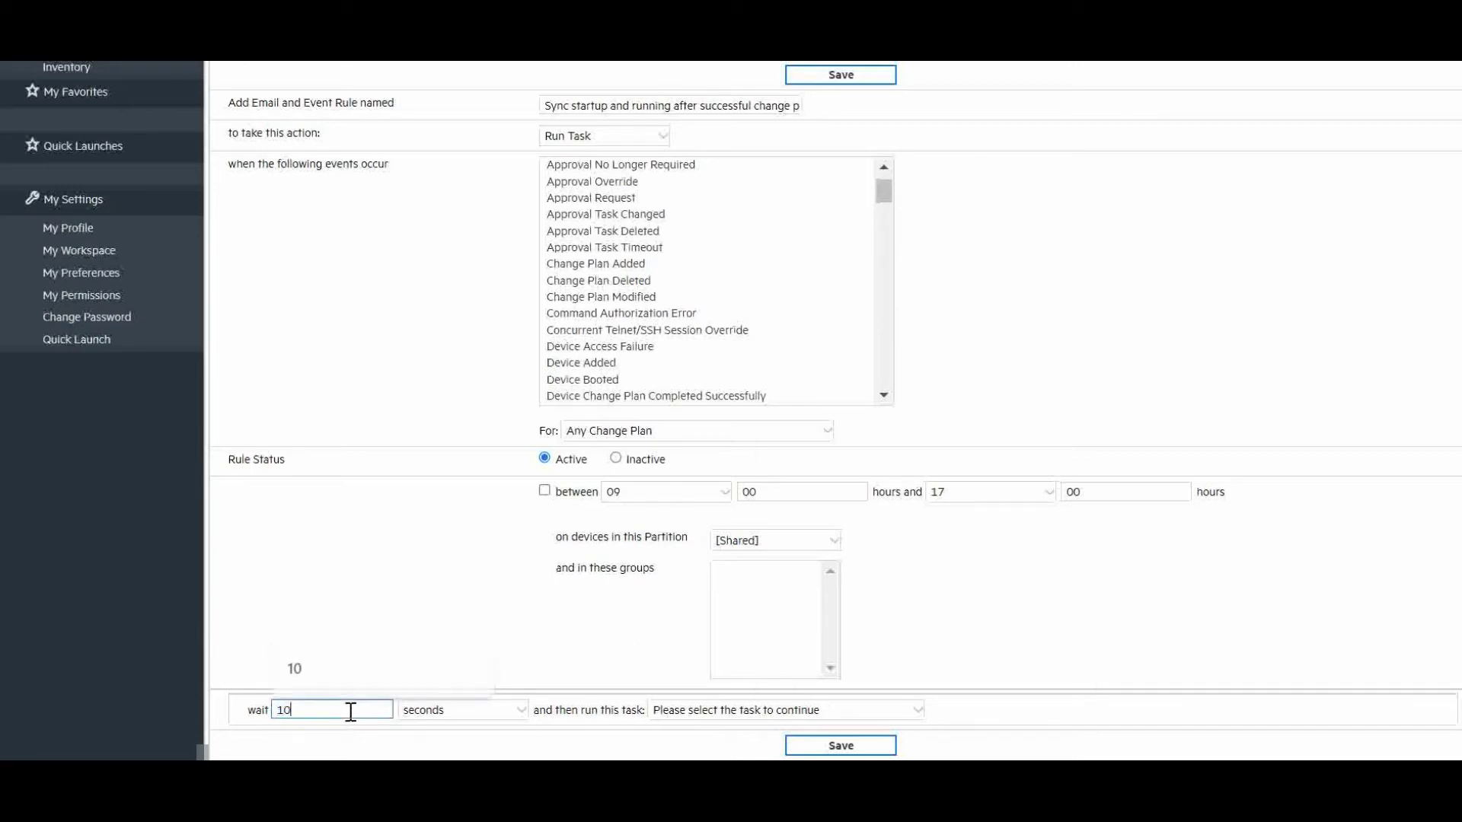
{"action": "left_click", "coordinate": [451, 710]}
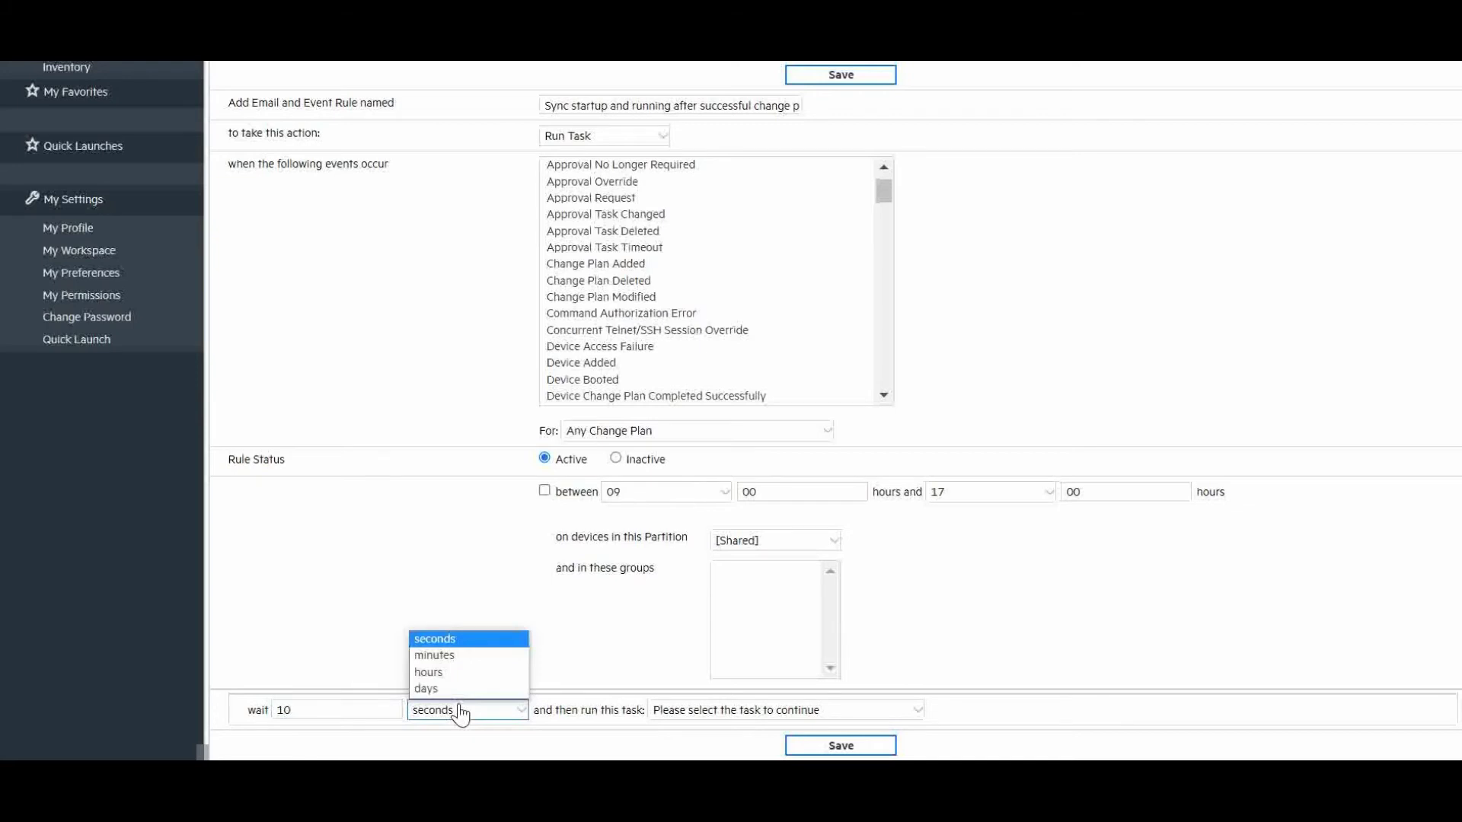
{"action": "left_click", "coordinate": [460, 657]}
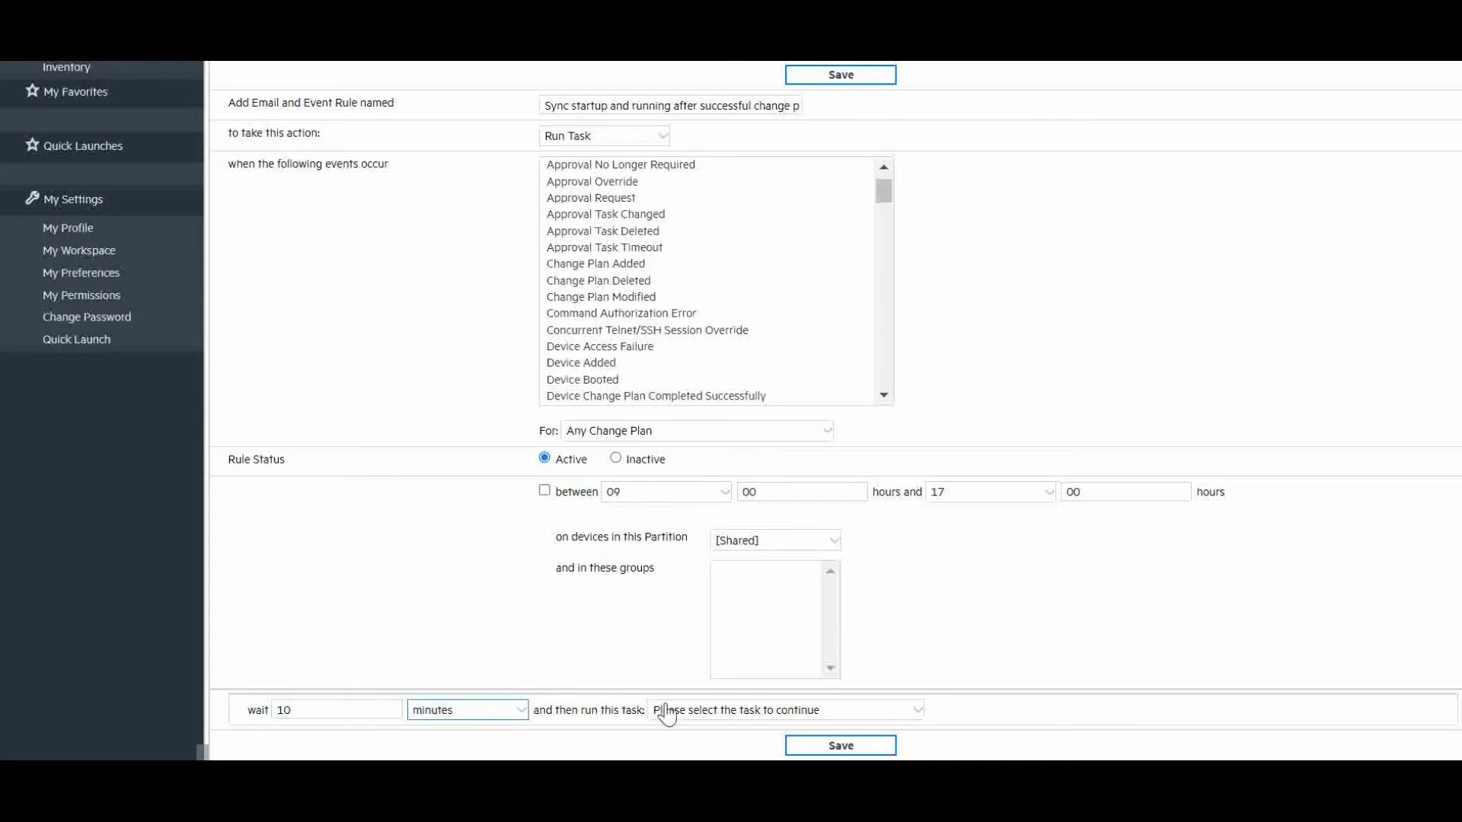
- Choose Synchronize Startup and Running as the task the rule runs
{"action": "left_click", "coordinate": [694, 710]}
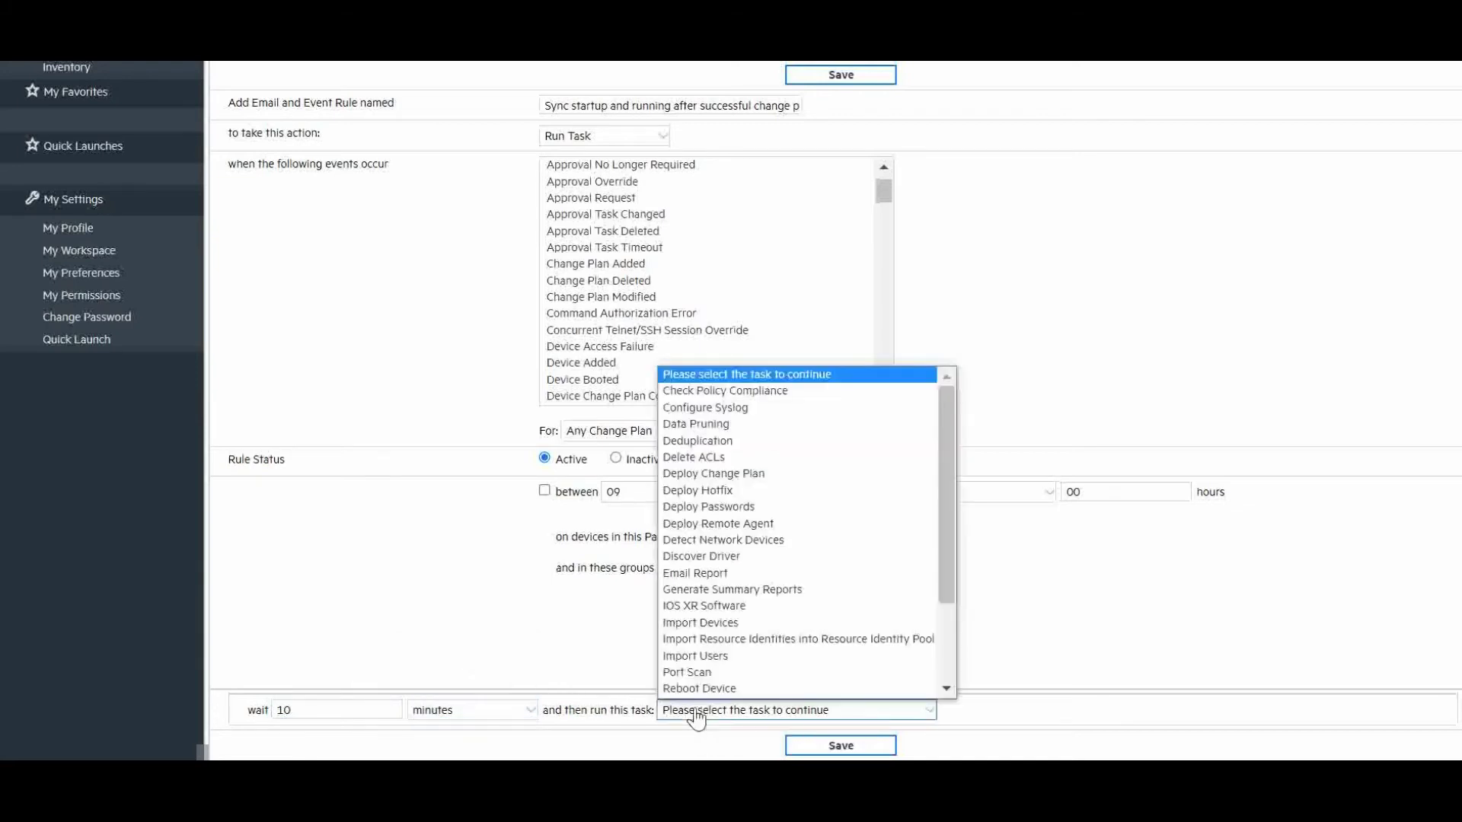
{"action": "scroll", "coordinate": [712, 567], "scroll_direction": "down", "scroll_amount": 3}
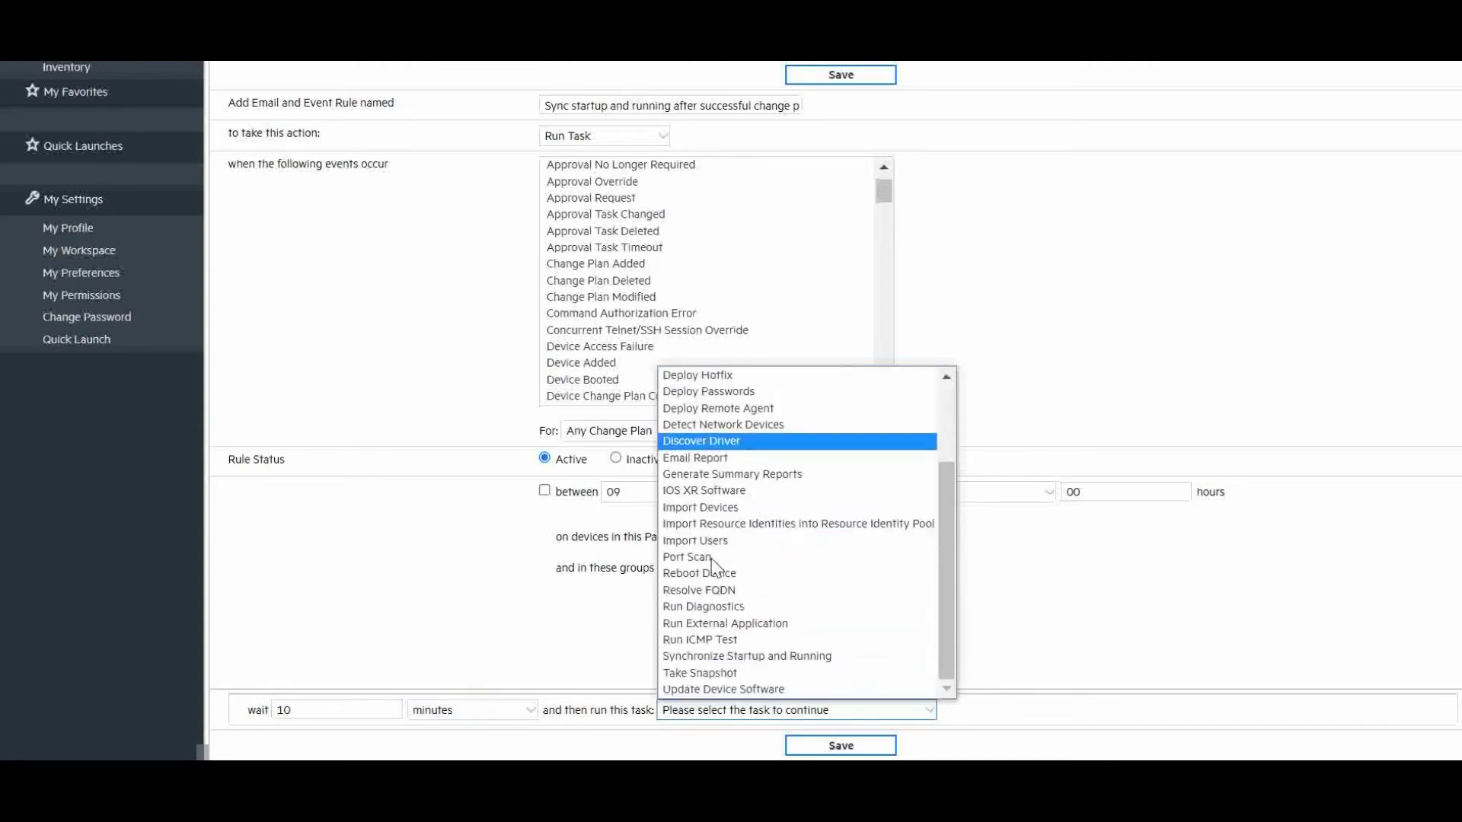
{"action": "left_click", "coordinate": [757, 656]}
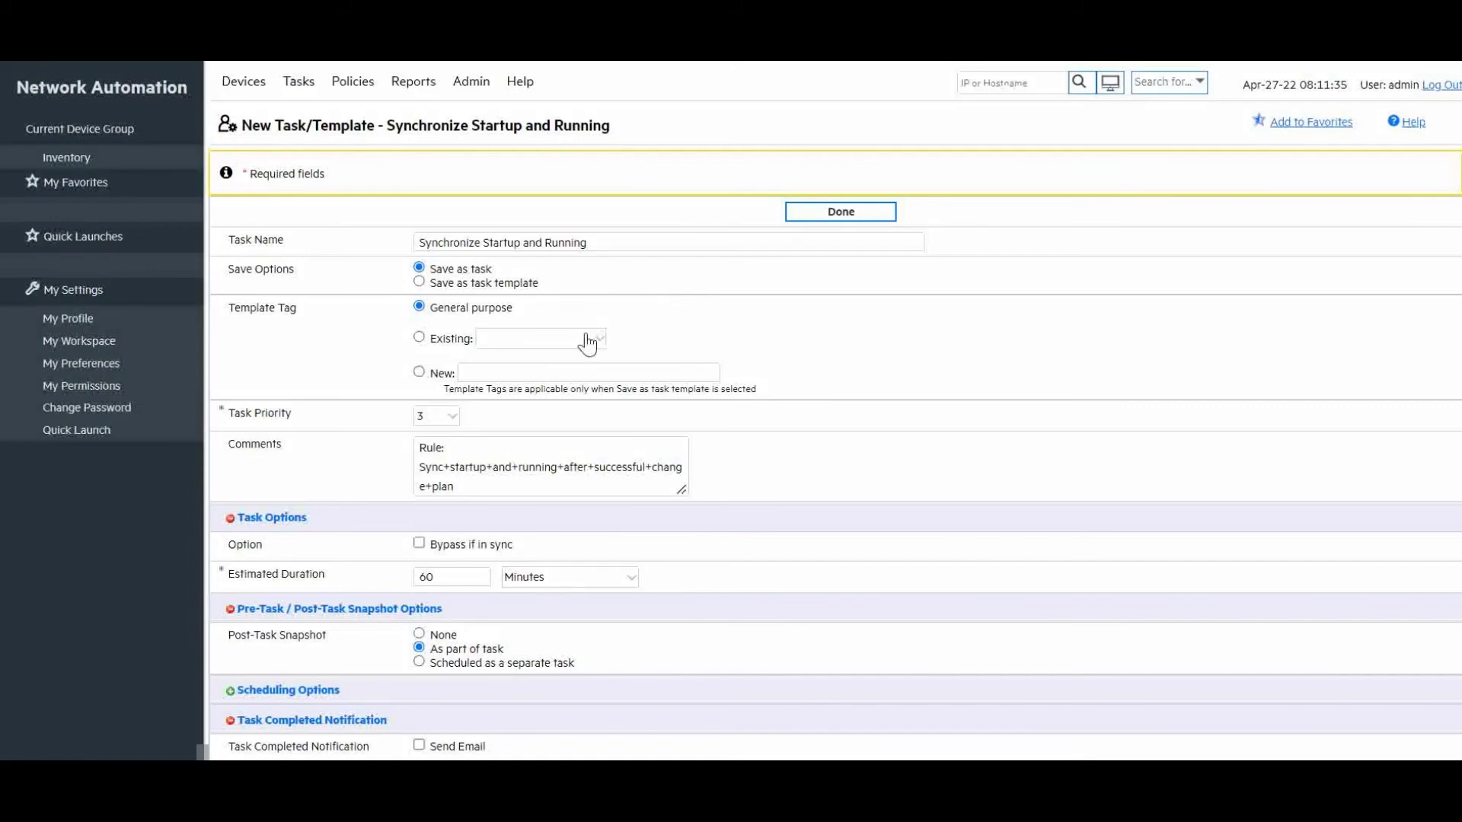
- Review the Synchronize Startup and Running task page and accept its default settings with Done
{"action": "scroll", "coordinate": [581, 336], "scroll_direction": "down", "scroll_amount": 3}
{"action": "scroll", "coordinate": [568, 327], "scroll_direction": "down", "scroll_amount": 3}
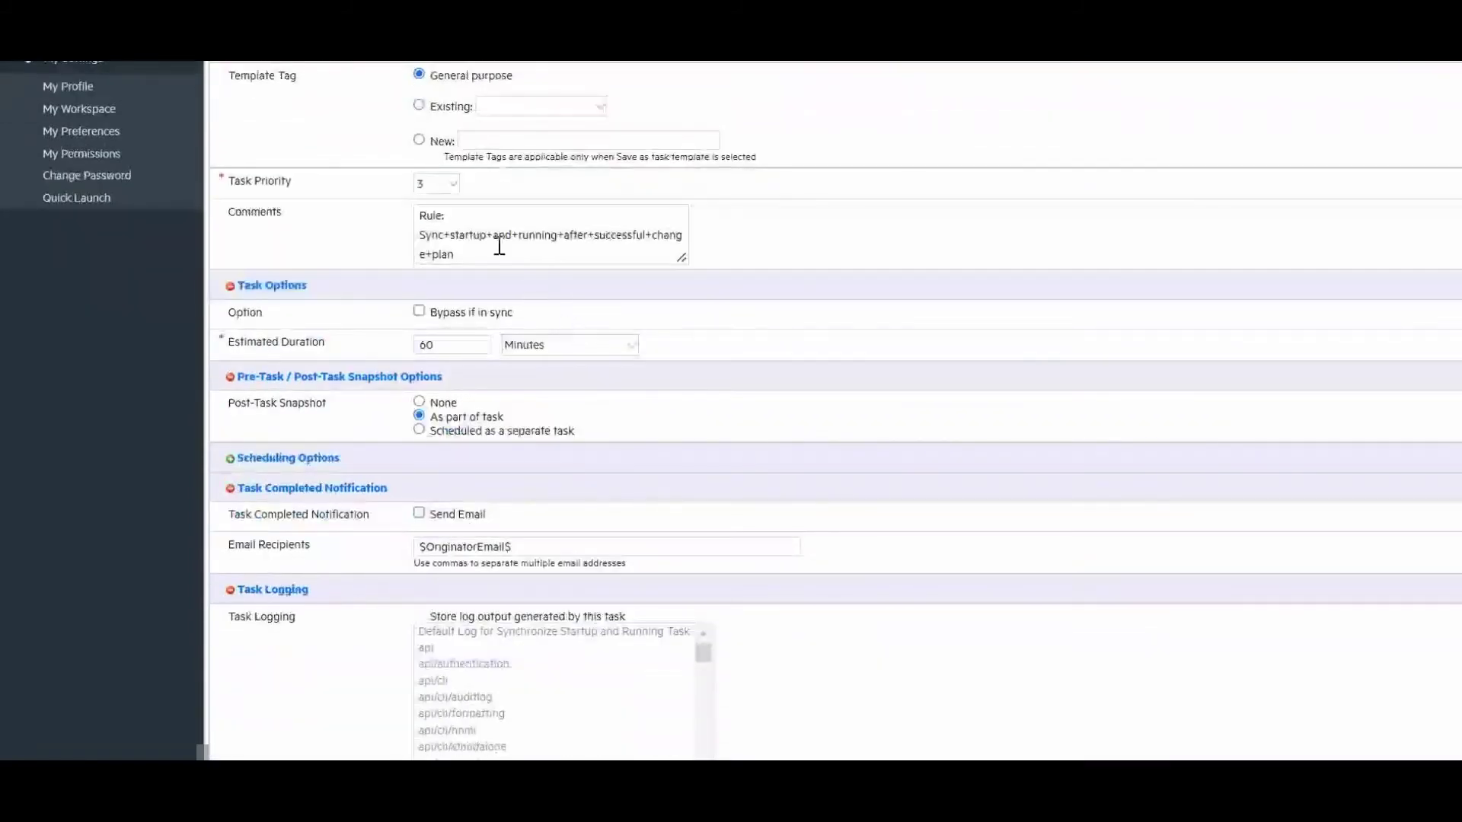
{"action": "scroll", "coordinate": [501, 245], "scroll_direction": "down", "scroll_amount": 1}
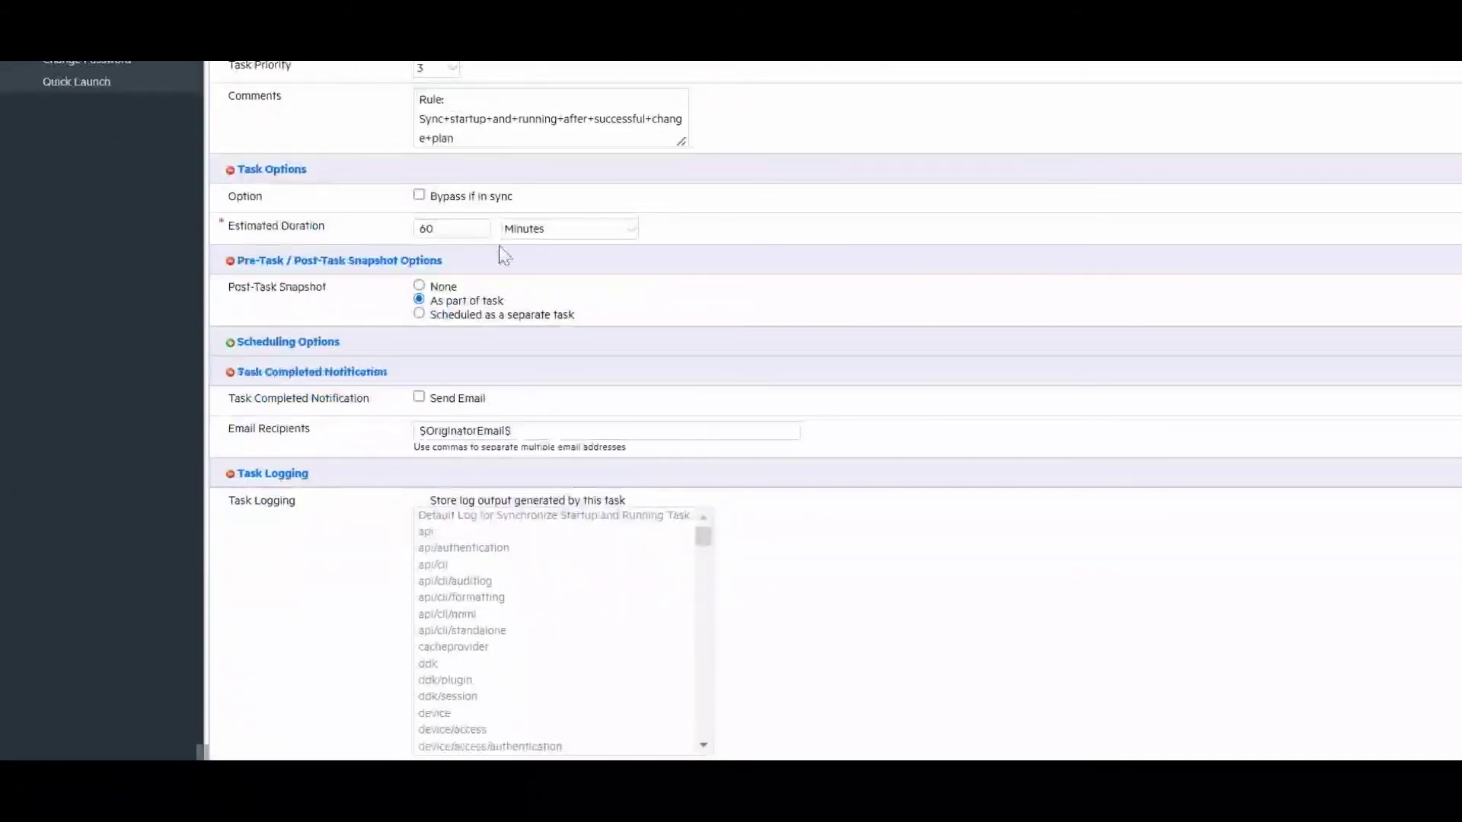
{"action": "scroll", "coordinate": [503, 254], "scroll_direction": "down", "scroll_amount": 1}
{"action": "scroll", "coordinate": [600, 298], "scroll_direction": "up", "scroll_amount": 5}
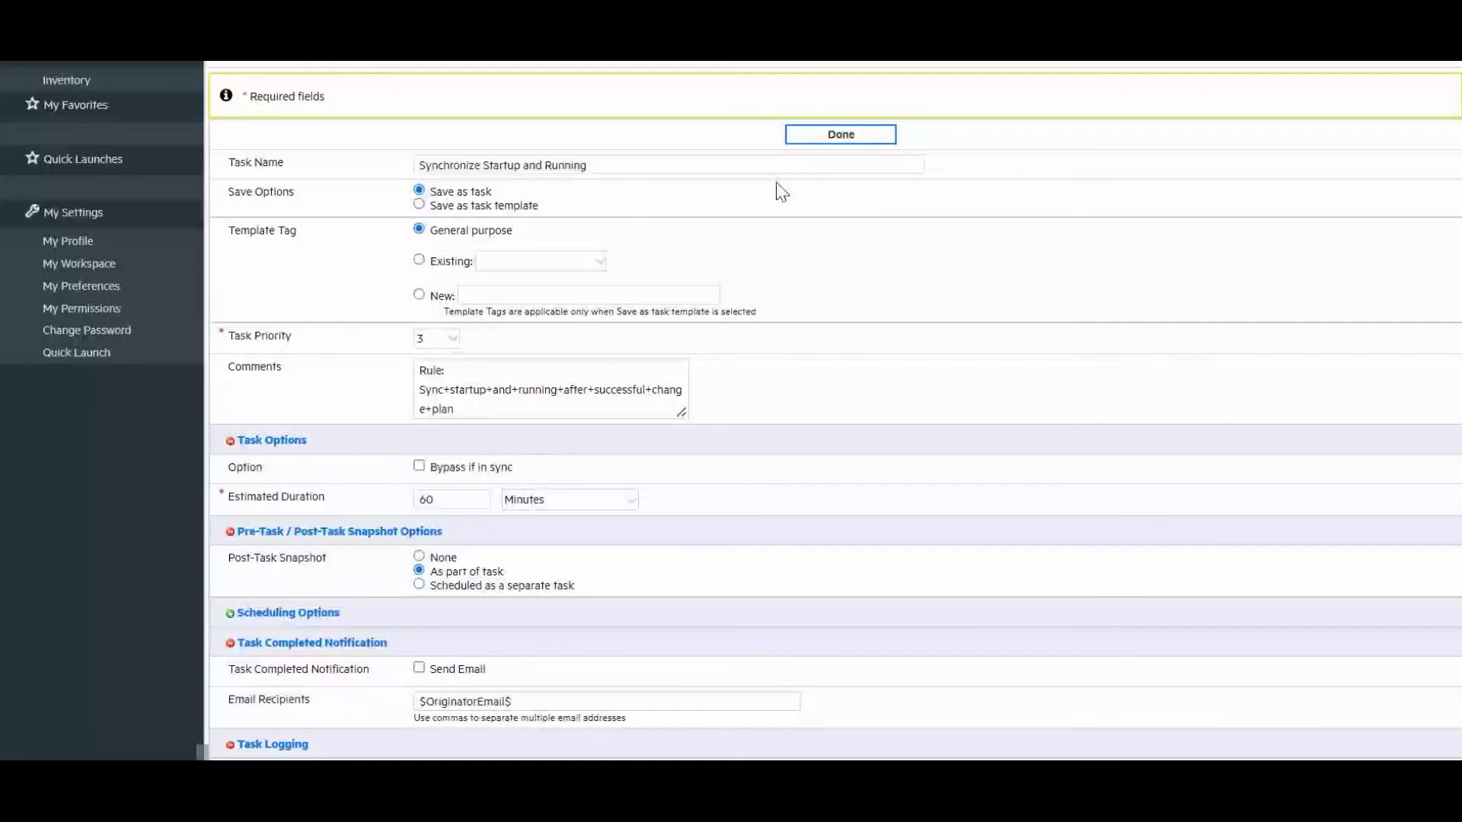
{"action": "left_click", "coordinate": [828, 144]}
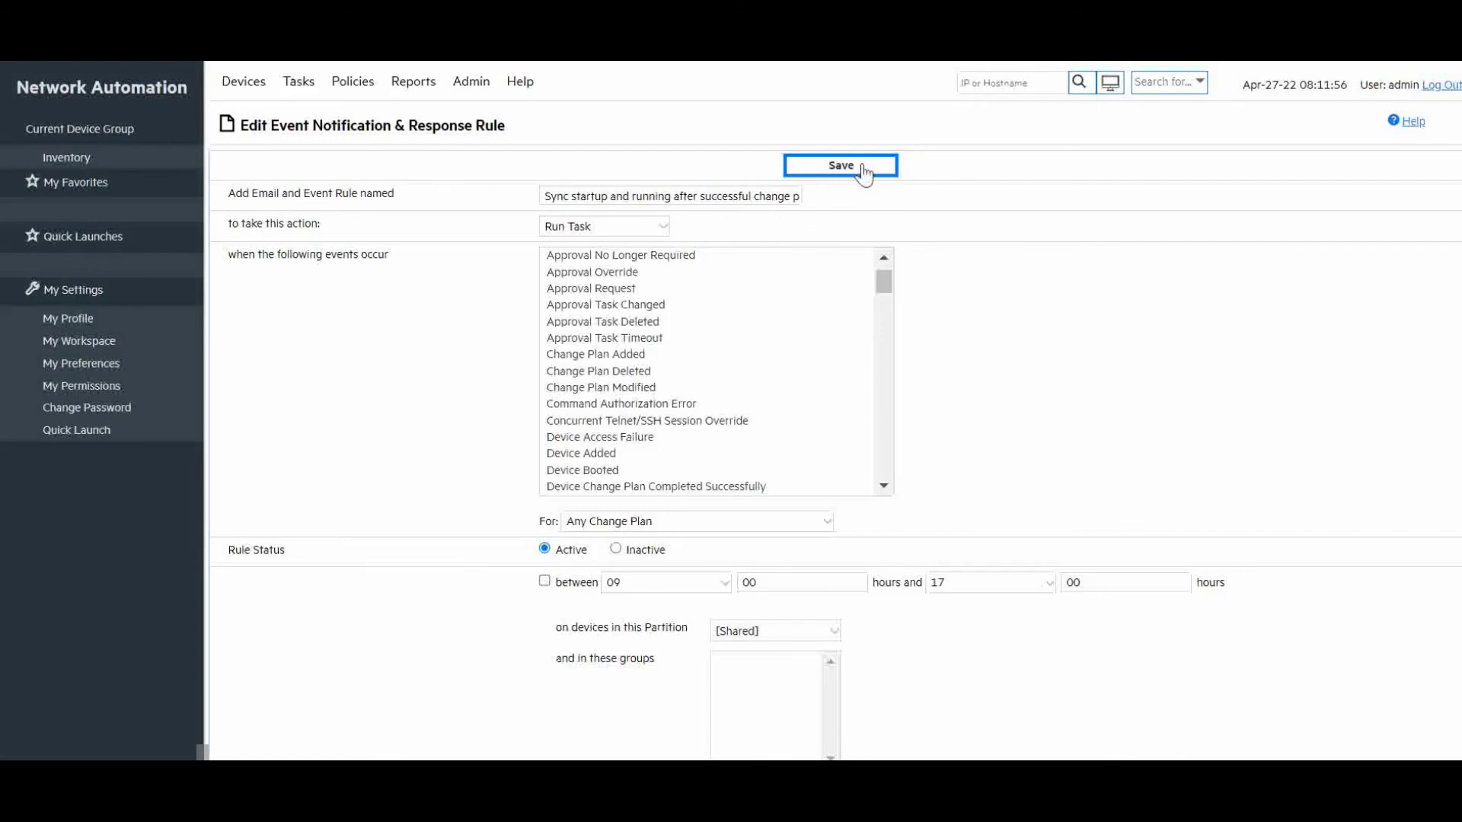
- Scroll the rule form down to the 10-minute wait and Synchronize Startup and Running row
{"action": "scroll", "coordinate": [1012, 399], "scroll_direction": "down", "scroll_amount": 2}
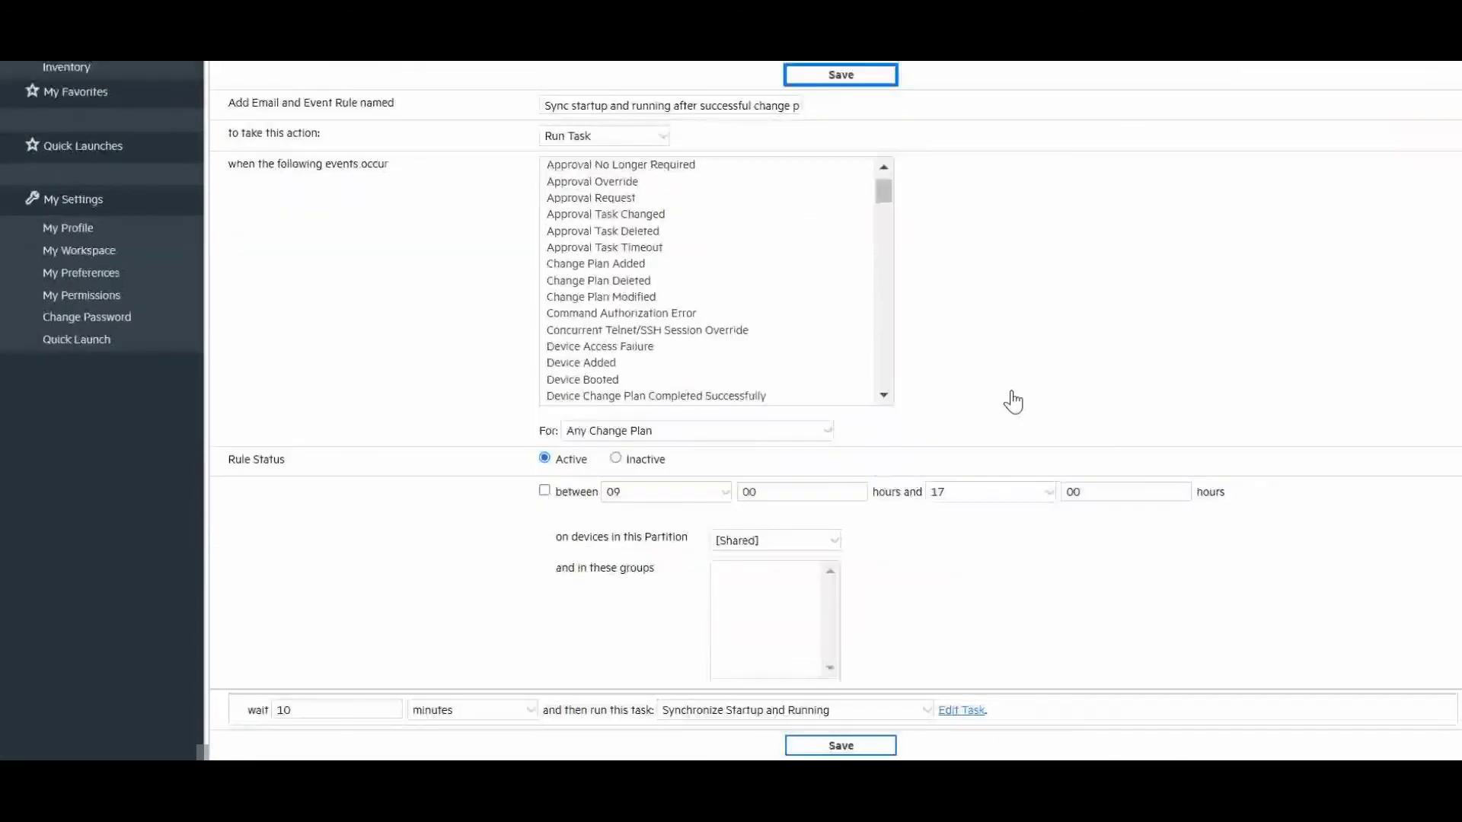